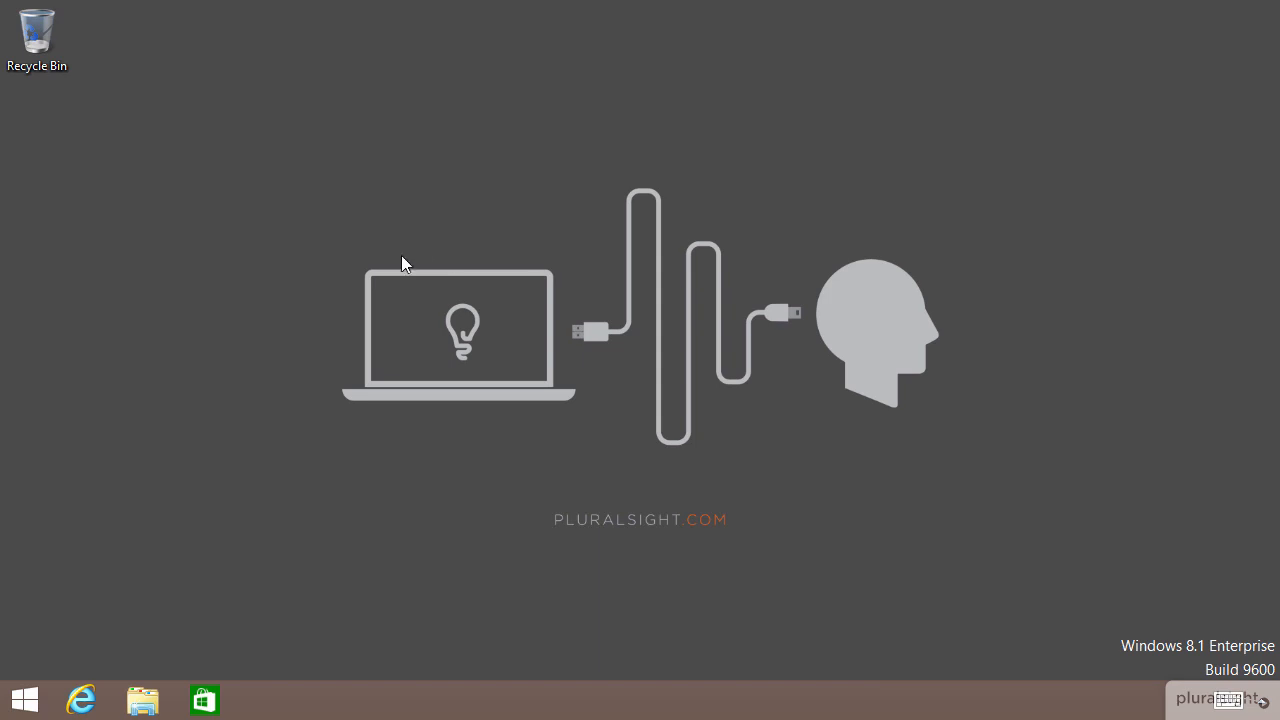
# Step: Browse the \\file1 server through CompanyShared and Articles to the Windows Insider Column folder, and close the window
pyautogui.press('super+r')
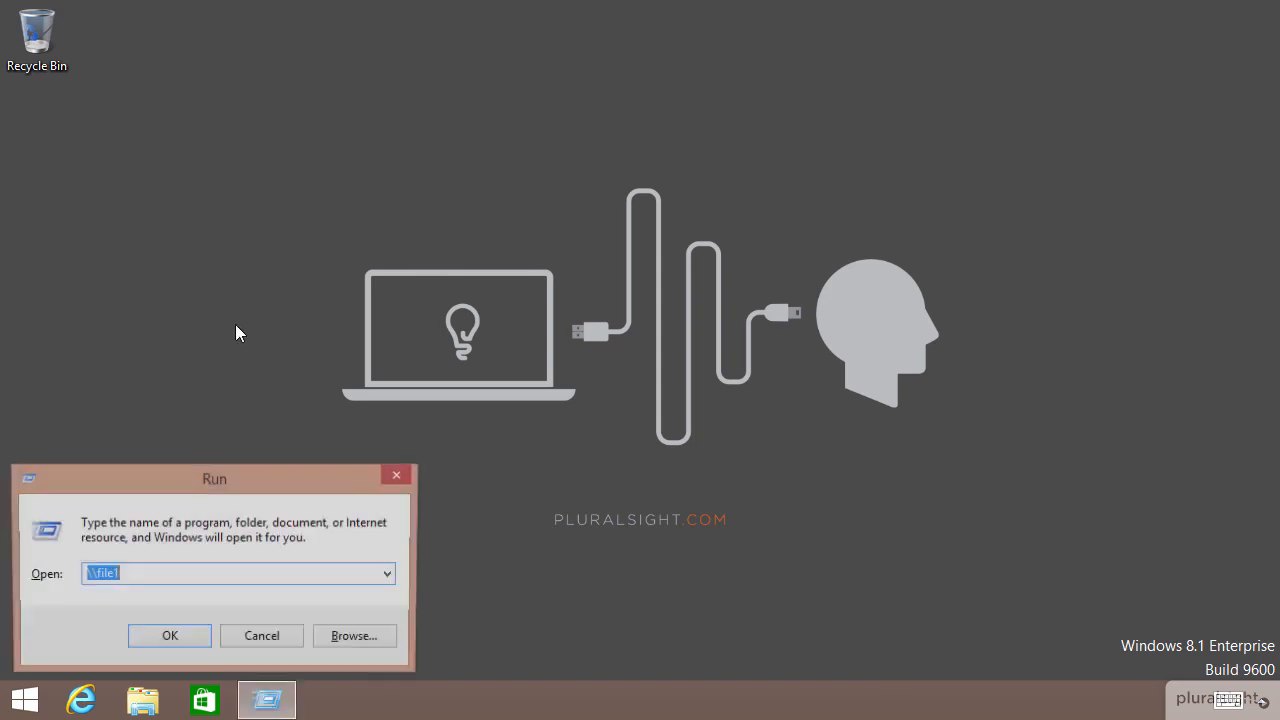
pyautogui.write('\\\\file1')
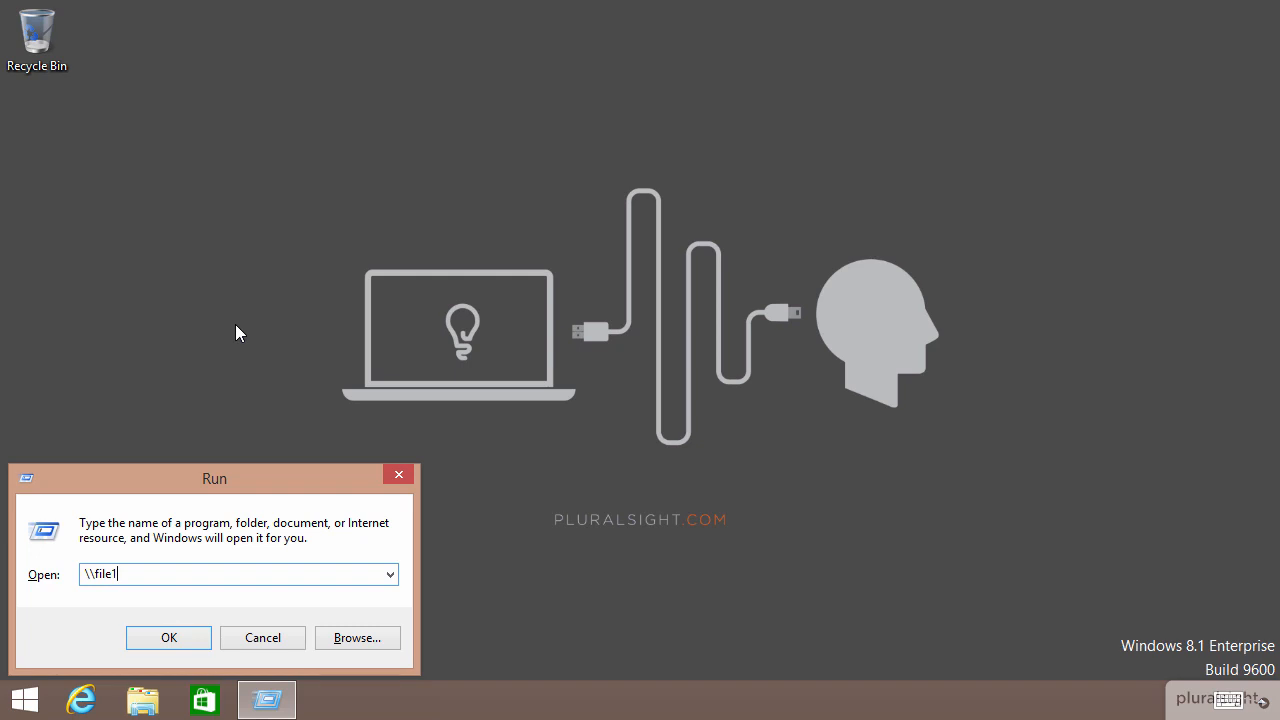
pyautogui.press('Return')
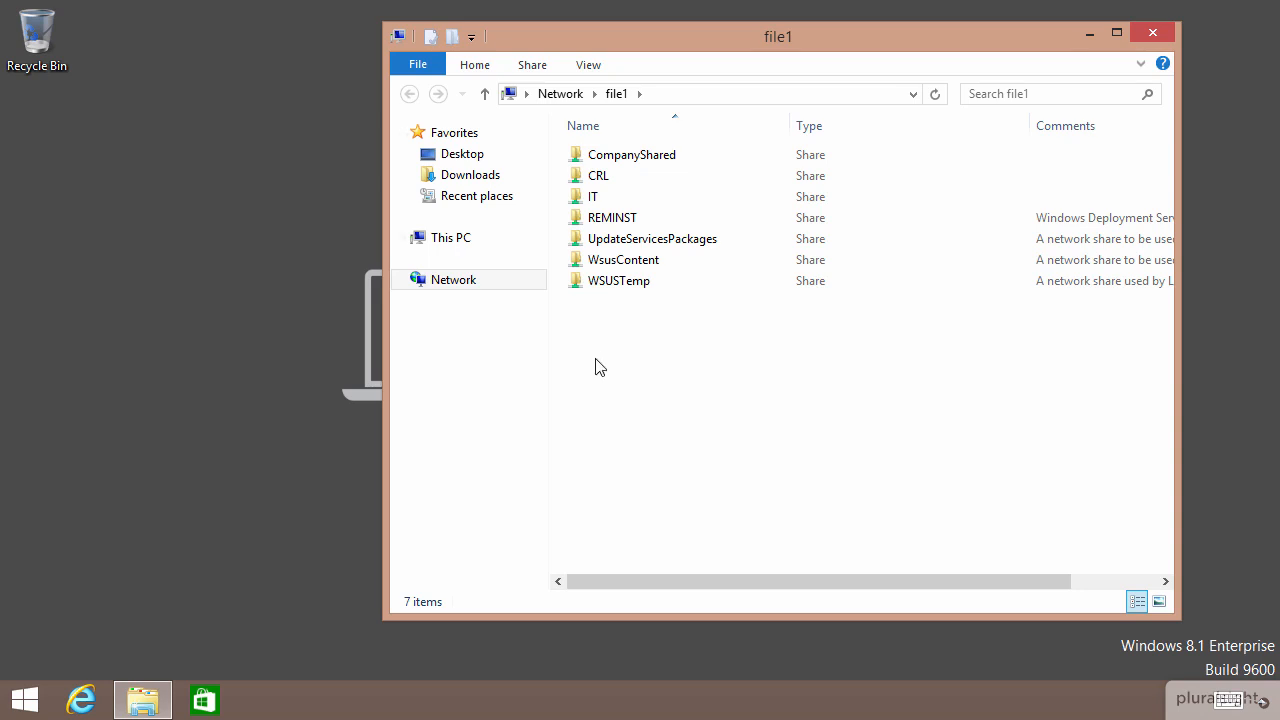
pyautogui.doubleClick(639, 157)
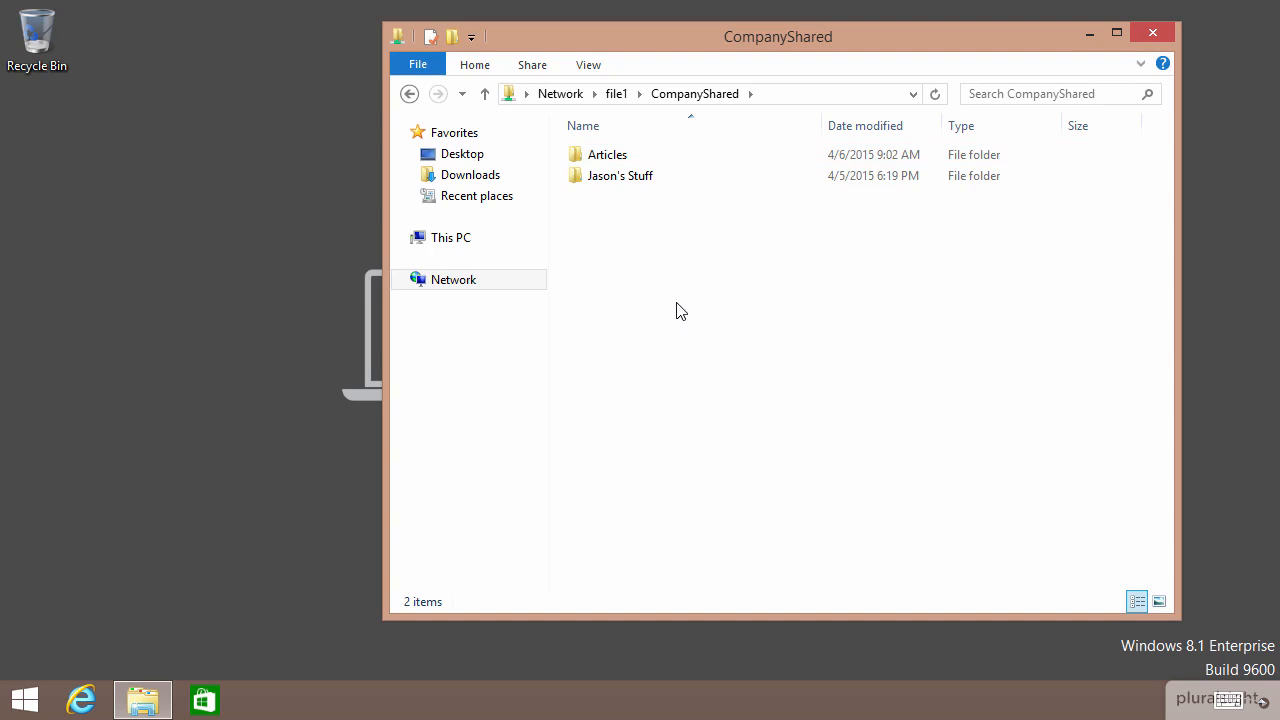
pyautogui.click(612, 158)
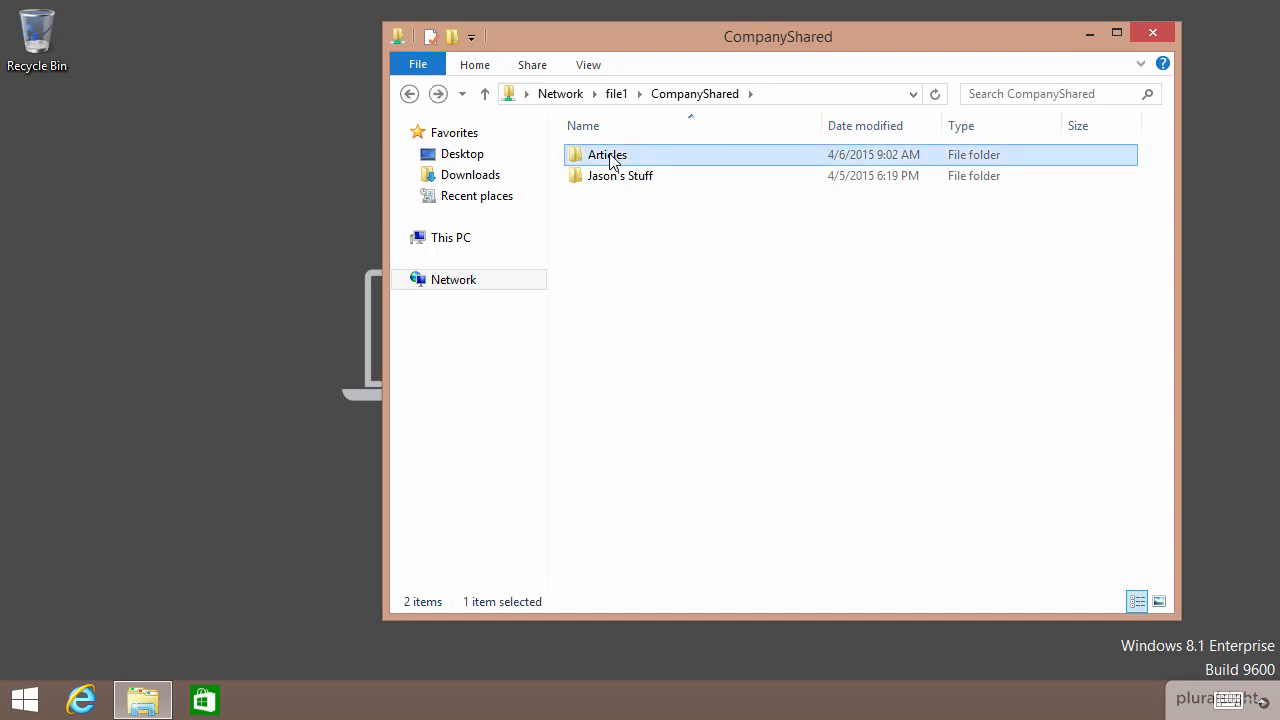
pyautogui.doubleClick(612, 158)
pyautogui.doubleClick(648, 222)
pyautogui.moveTo(671, 300)
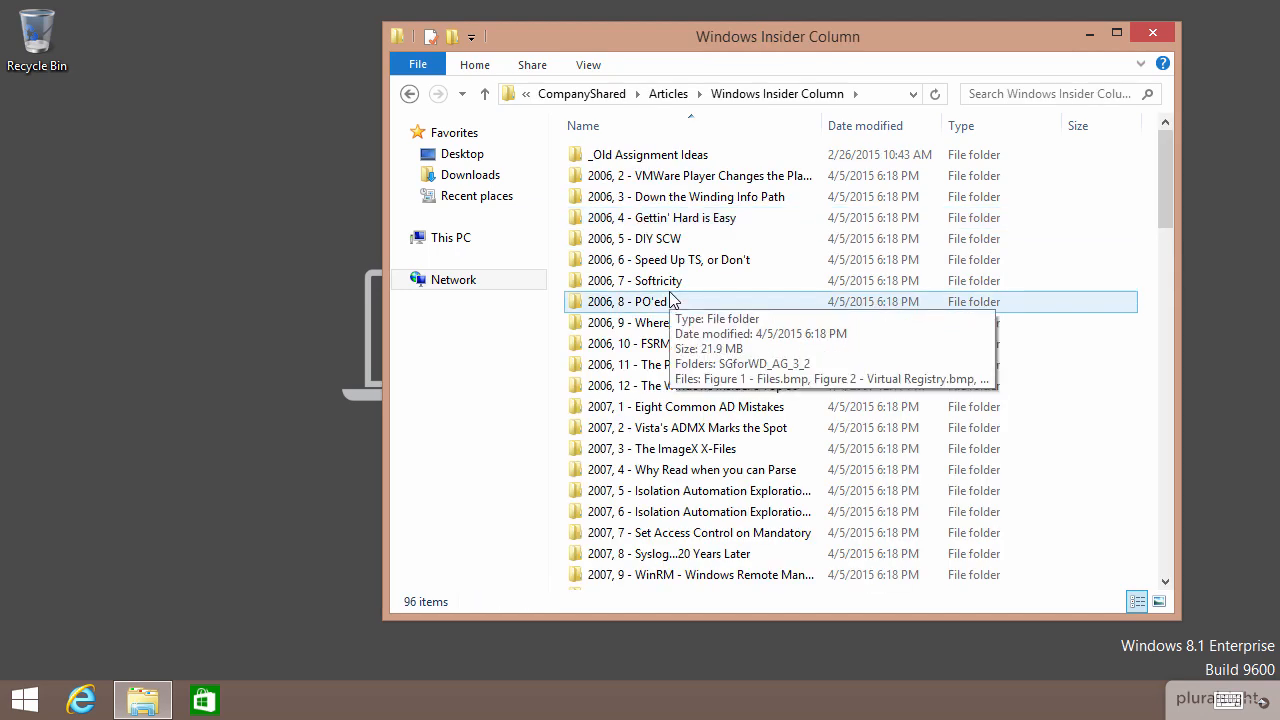
pyautogui.click(1153, 33)
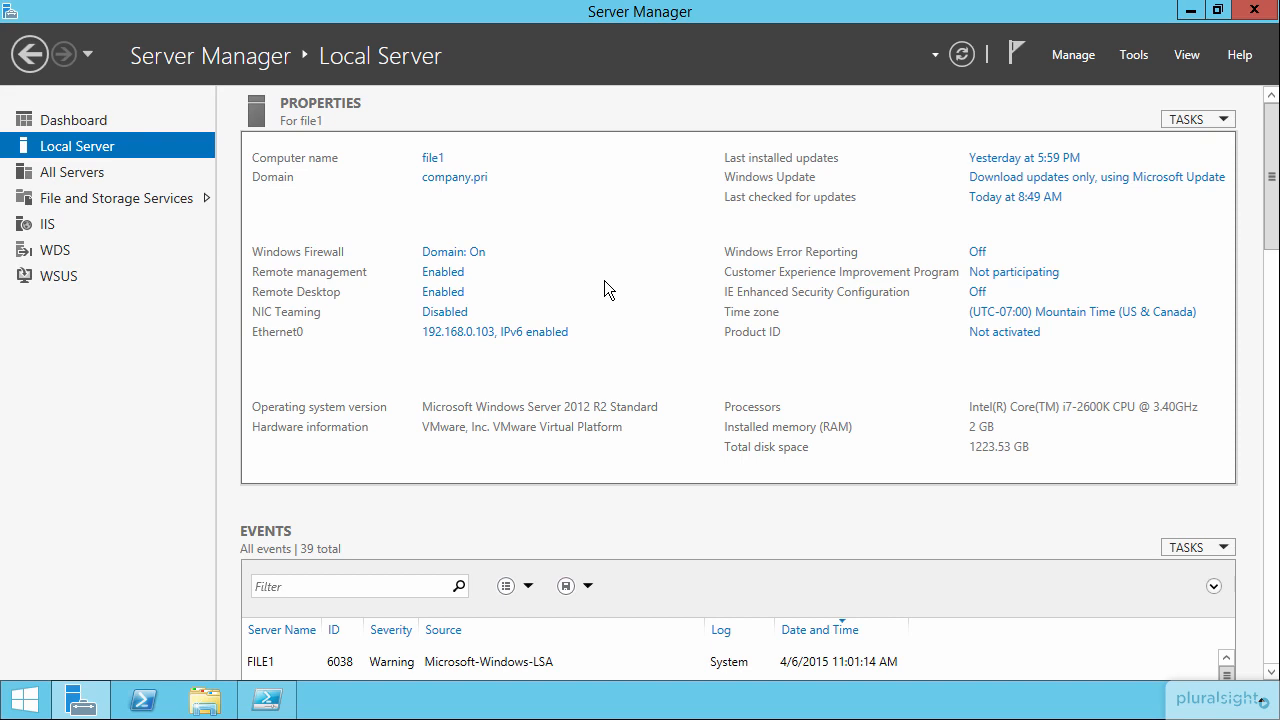
# Step: Check in the Add Roles and Features Wizard which File and iSCSI Services are installed on file1, and cancel the wizard
pyautogui.click(1066, 54)
pyautogui.click(1066, 80)
pyautogui.moveTo(700, 171); pyautogui.dragTo(794, 61)
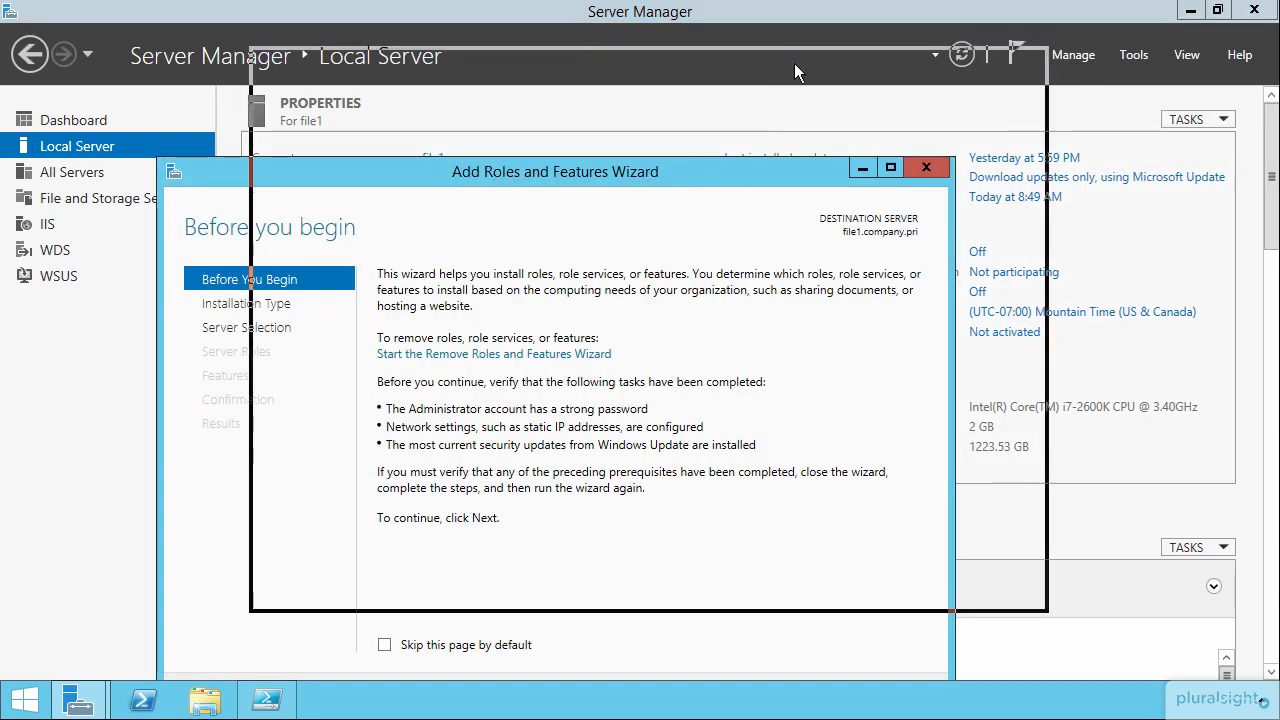
pyautogui.click(806, 587)
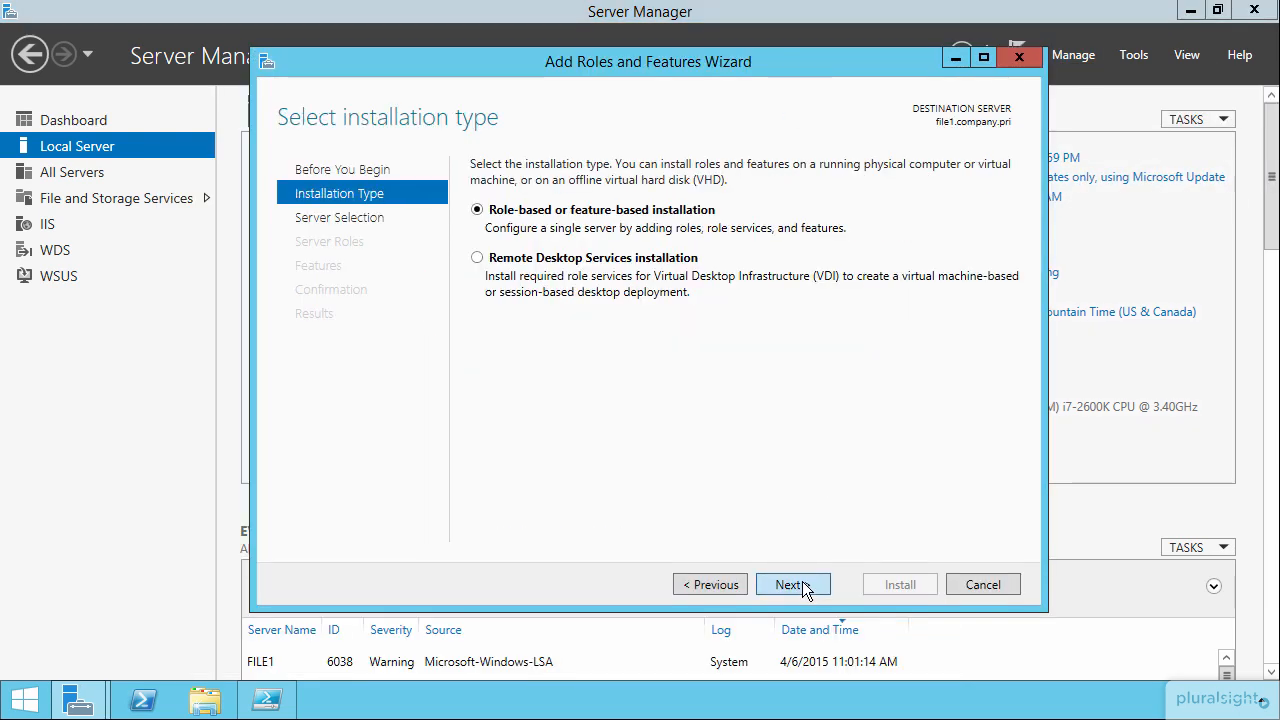
pyautogui.click(804, 588)
pyautogui.click(801, 583)
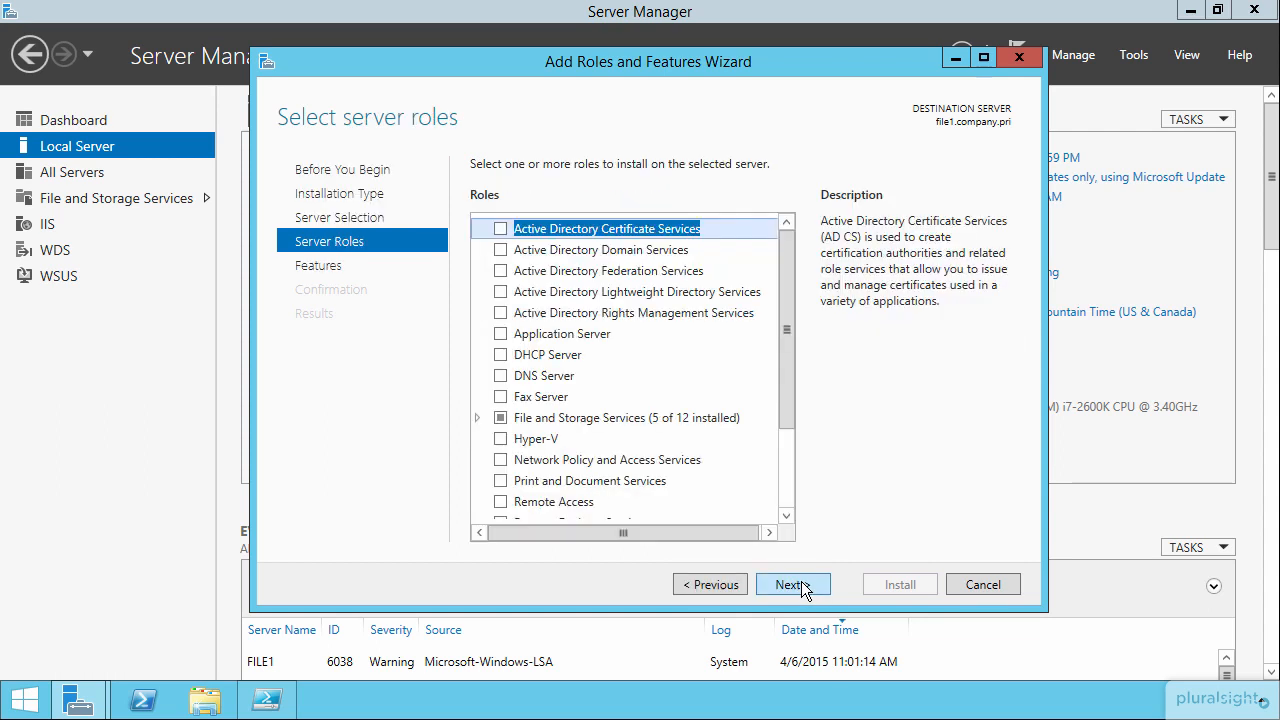
pyautogui.click(477, 417)
pyautogui.click(494, 438)
pyautogui.scroll(-3, 601, 413)
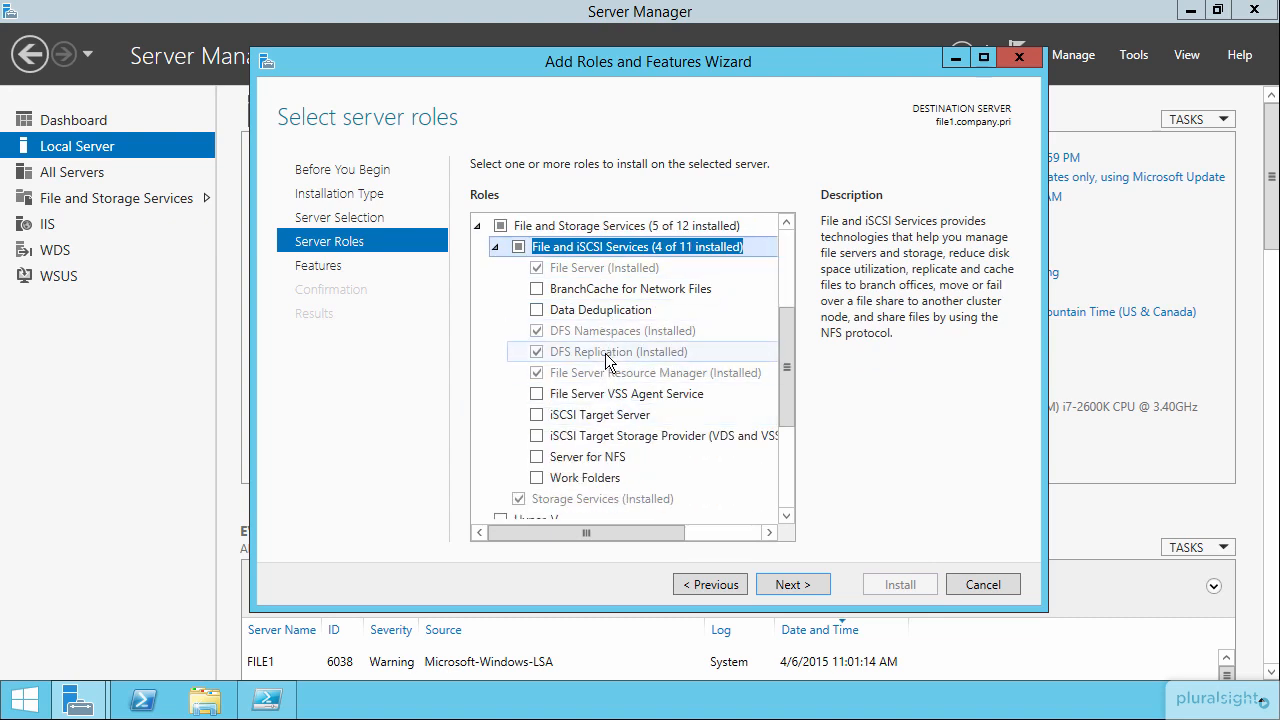
pyautogui.click(986, 577)
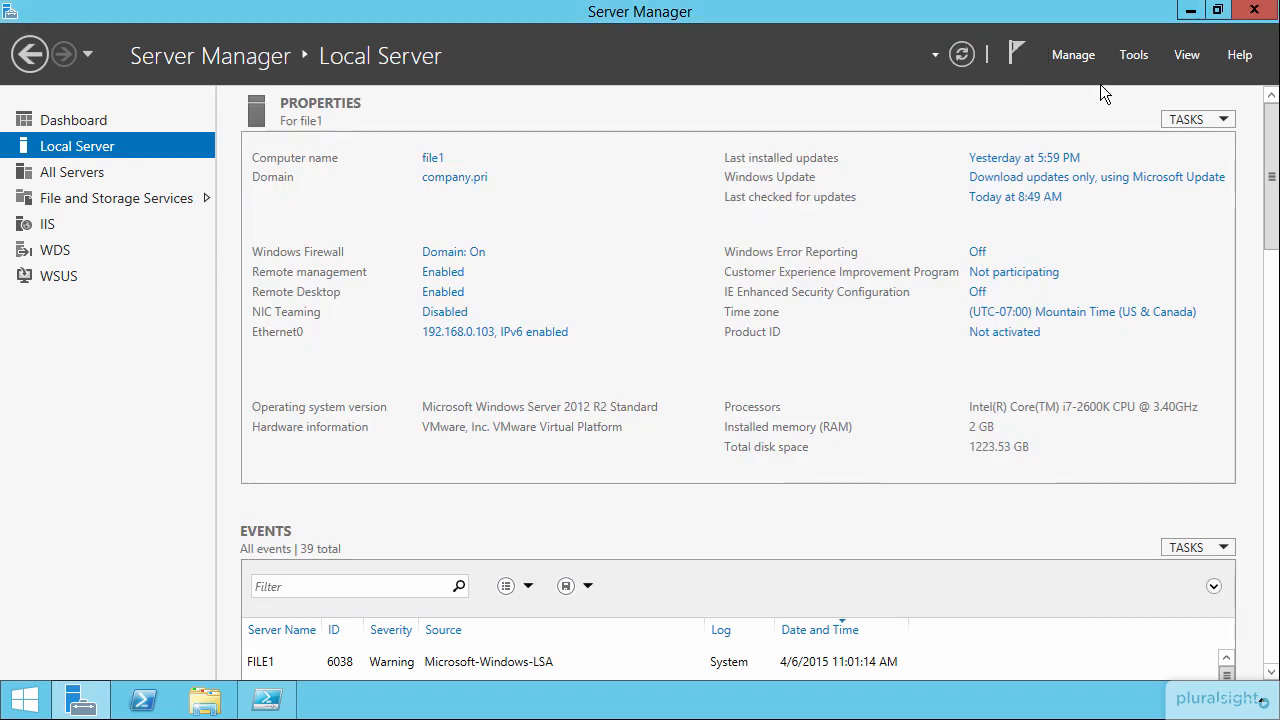
# Step: Open DFS Management and start a new namespace hosted on the server file1
pyautogui.click(1134, 56)
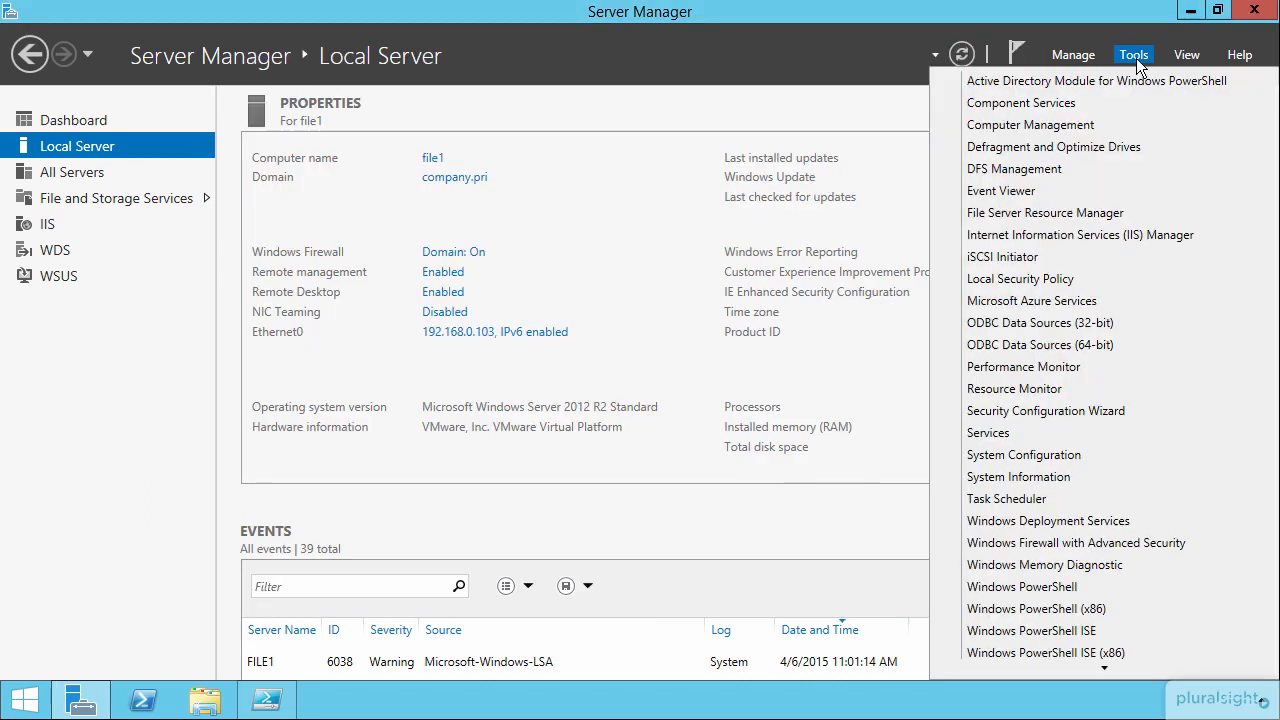
pyautogui.click(1018, 170)
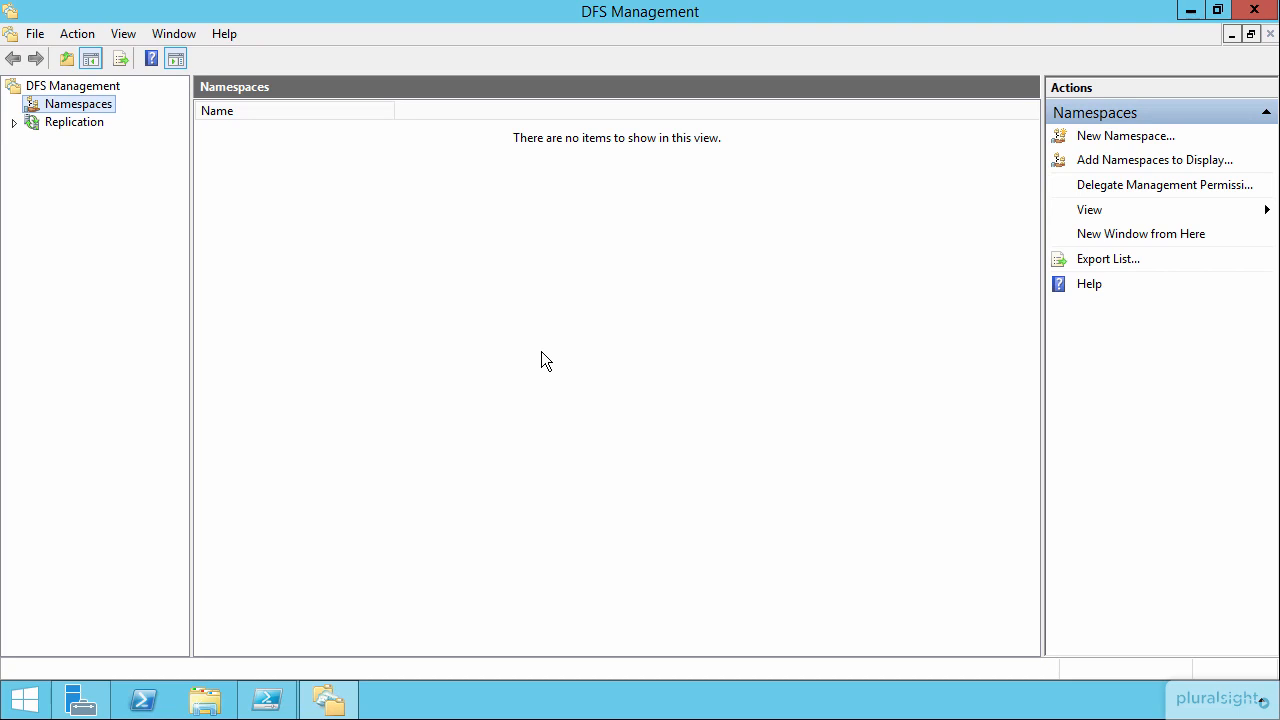
pyautogui.rightClick(77, 108)
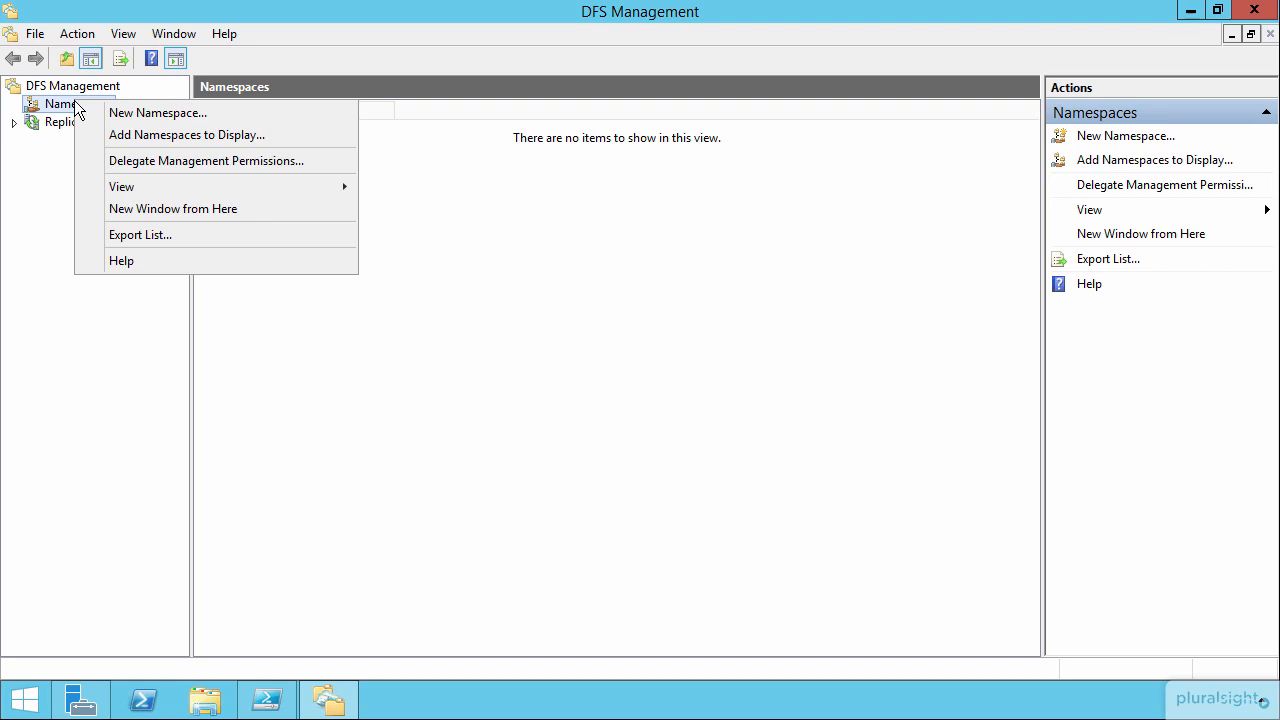
pyautogui.click(163, 116)
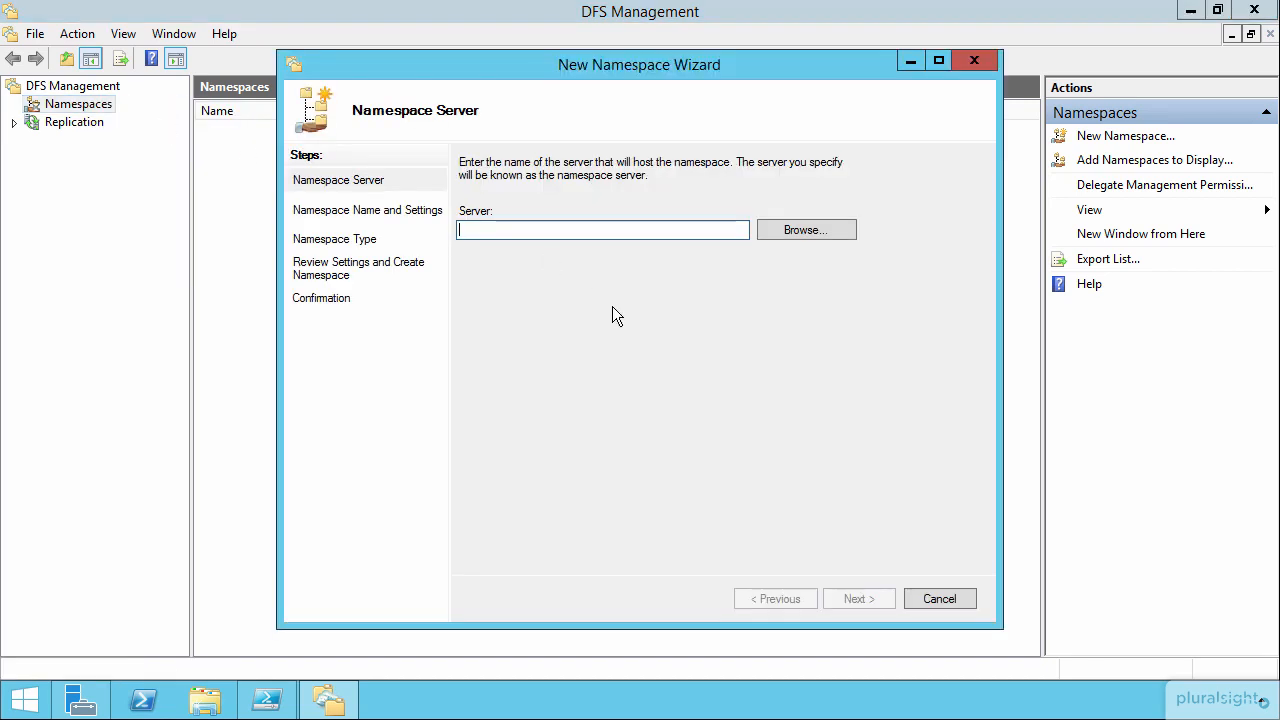
pyautogui.write('file1')
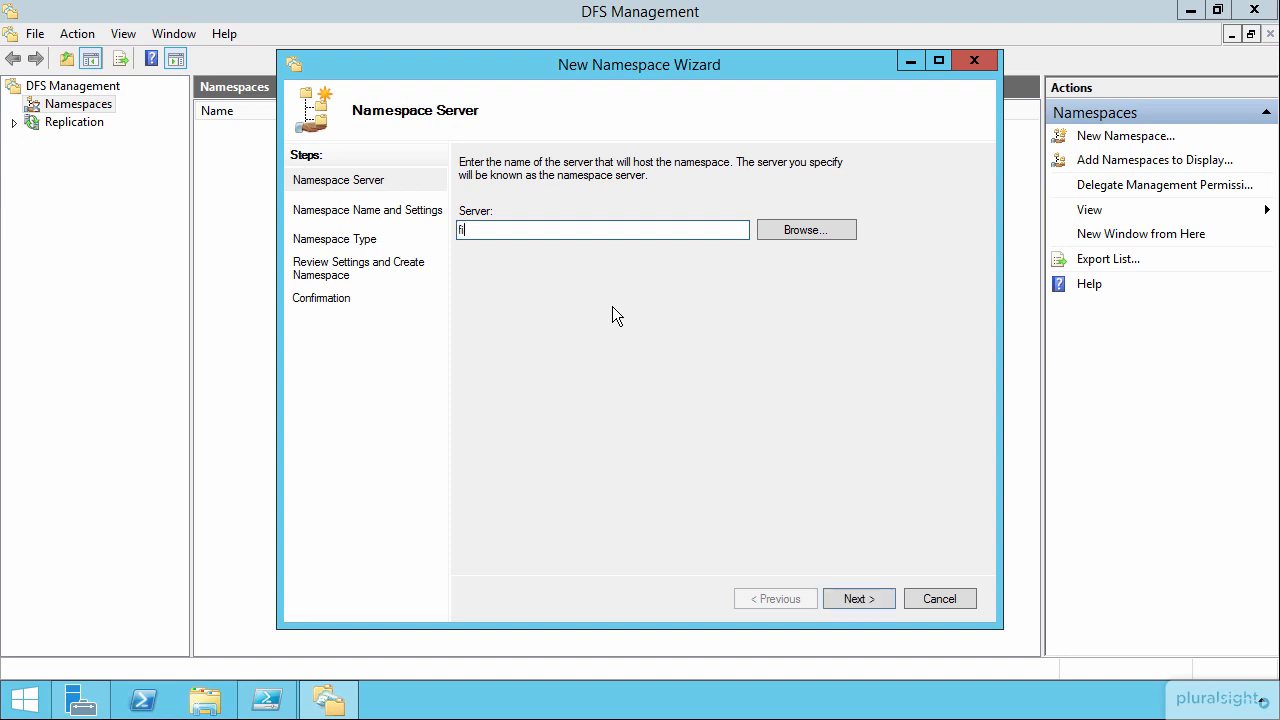
pyautogui.click(838, 598)
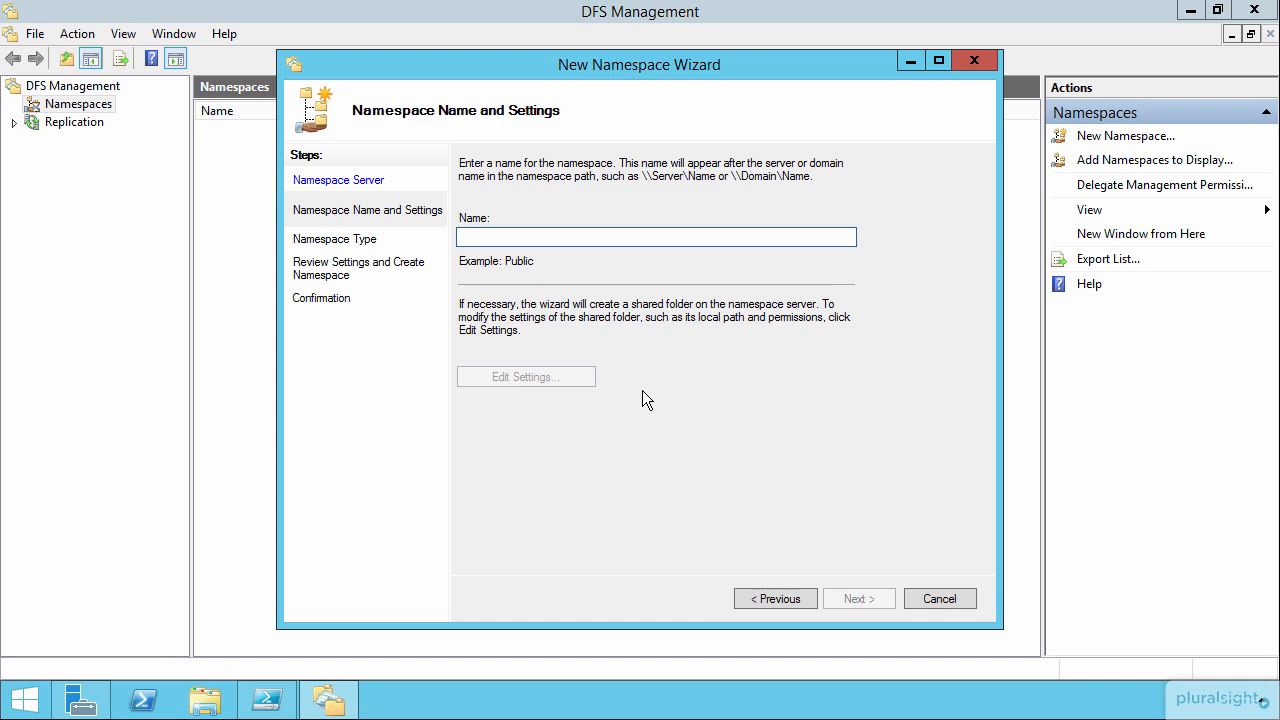
# Step: Name the namespace Everything and give all users read and write permissions on its shared folder
pyautogui.write('Everything')
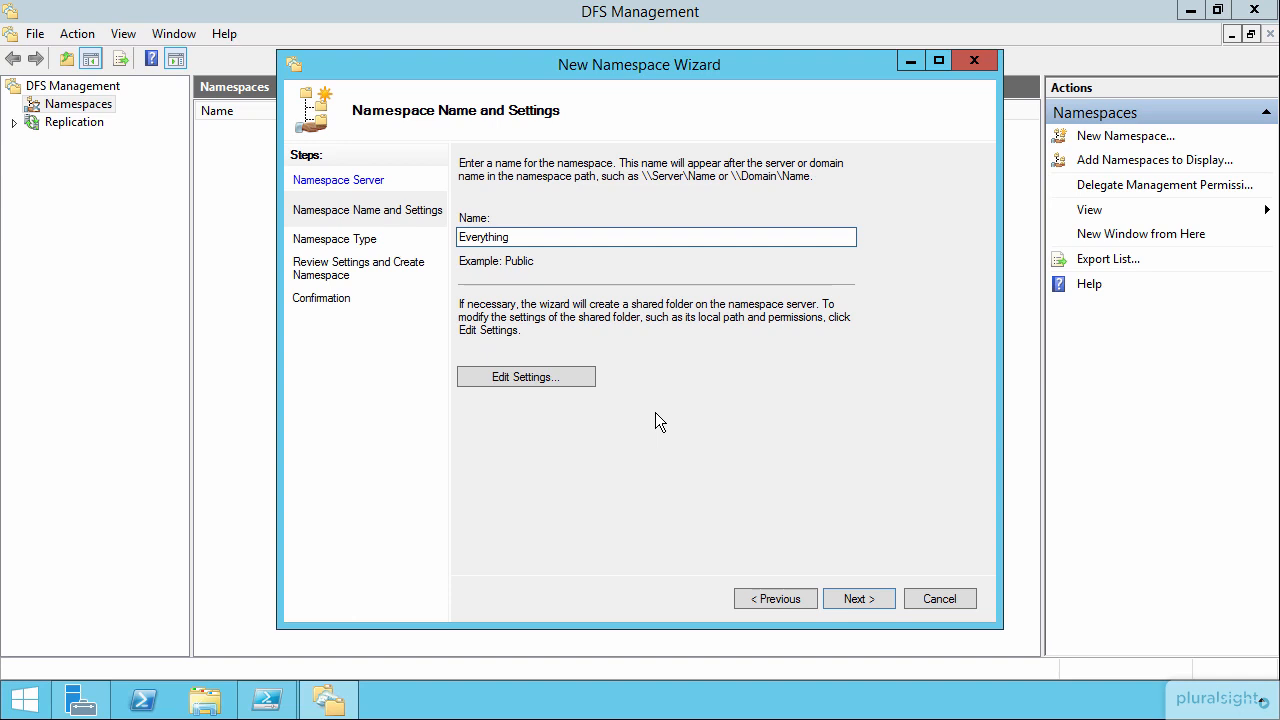
pyautogui.click(514, 377)
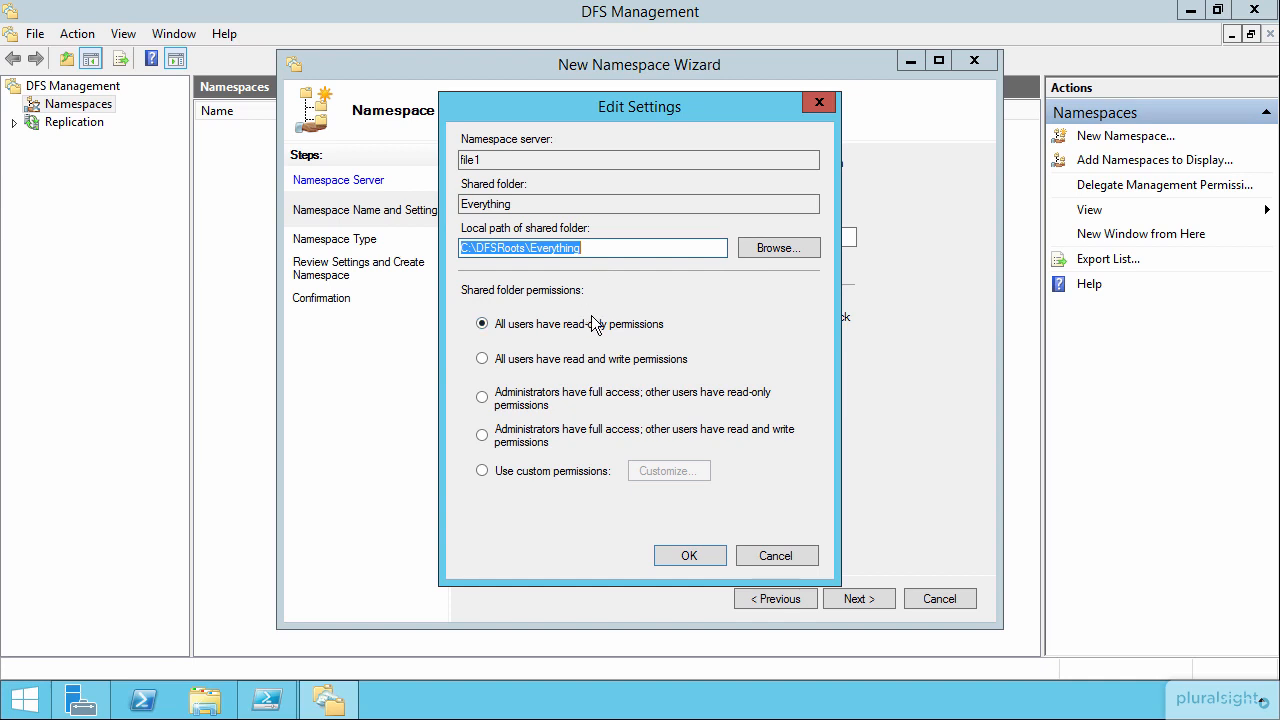
pyautogui.click(567, 362)
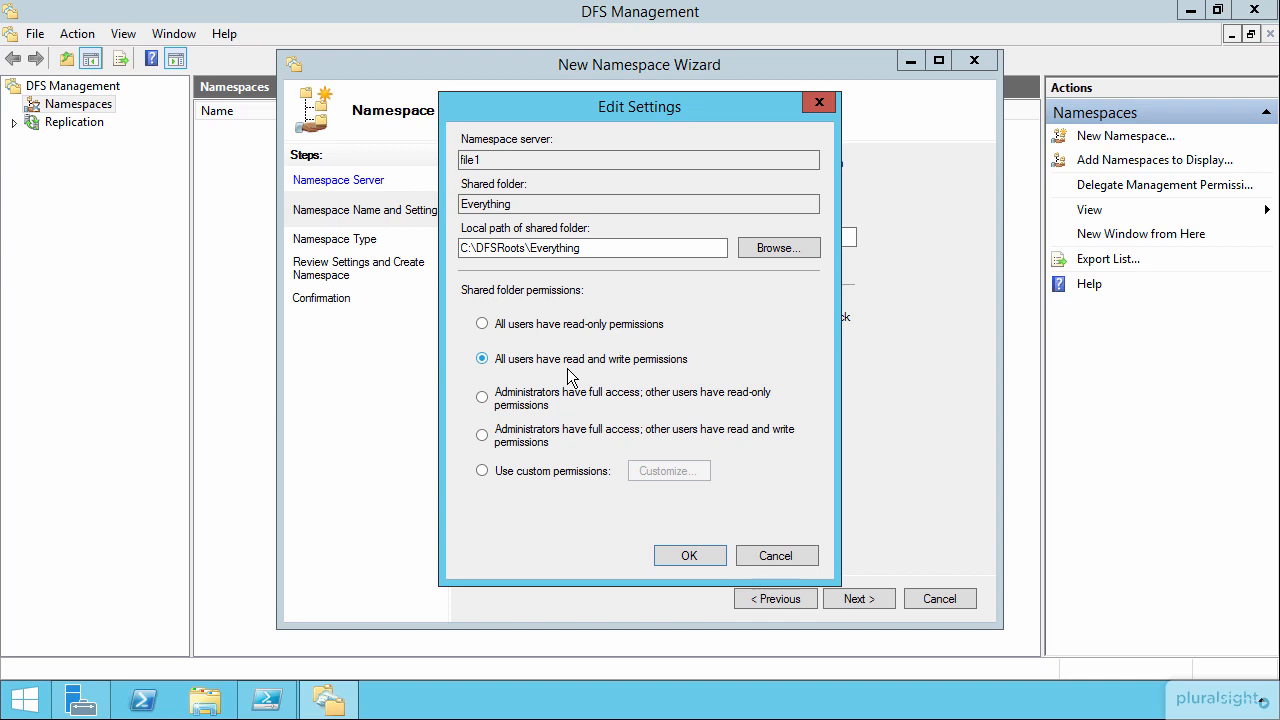
pyautogui.click(690, 557)
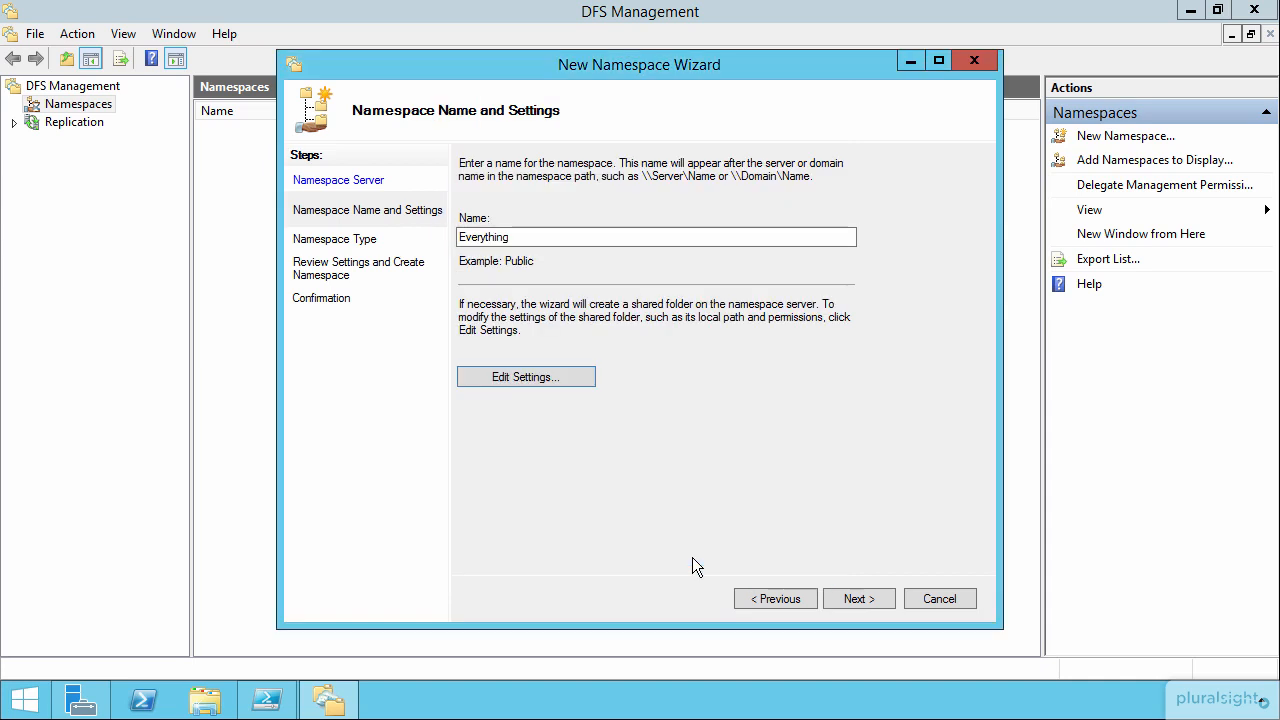
# Step: Create the namespace as domain-based with Windows Server 2008 mode enabled, and close the wizard
pyautogui.click(856, 598)
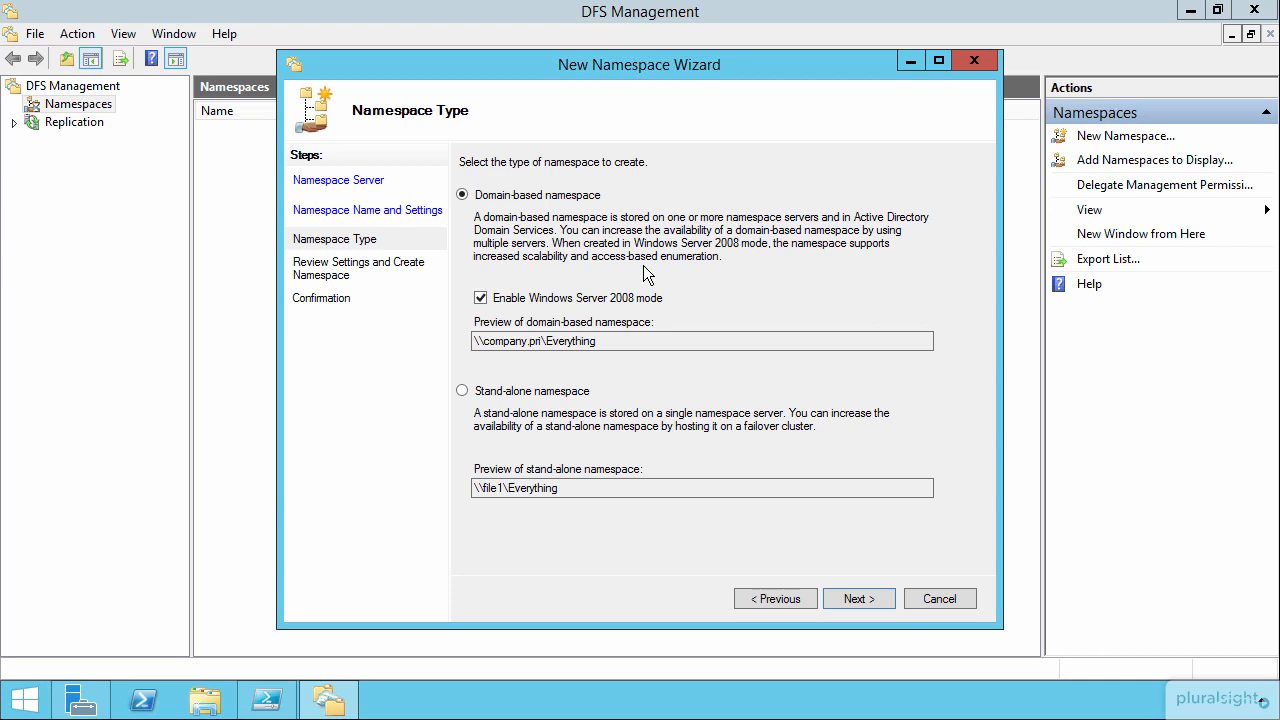
pyautogui.click(864, 596)
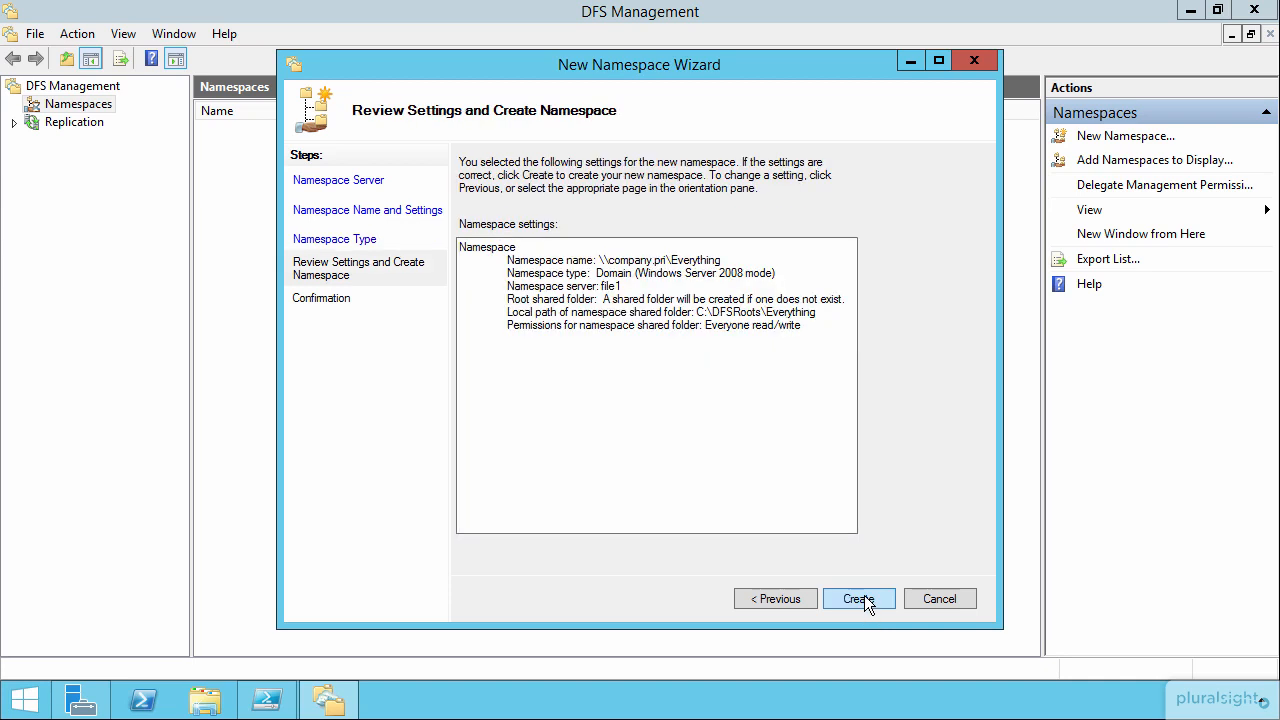
pyautogui.click(864, 595)
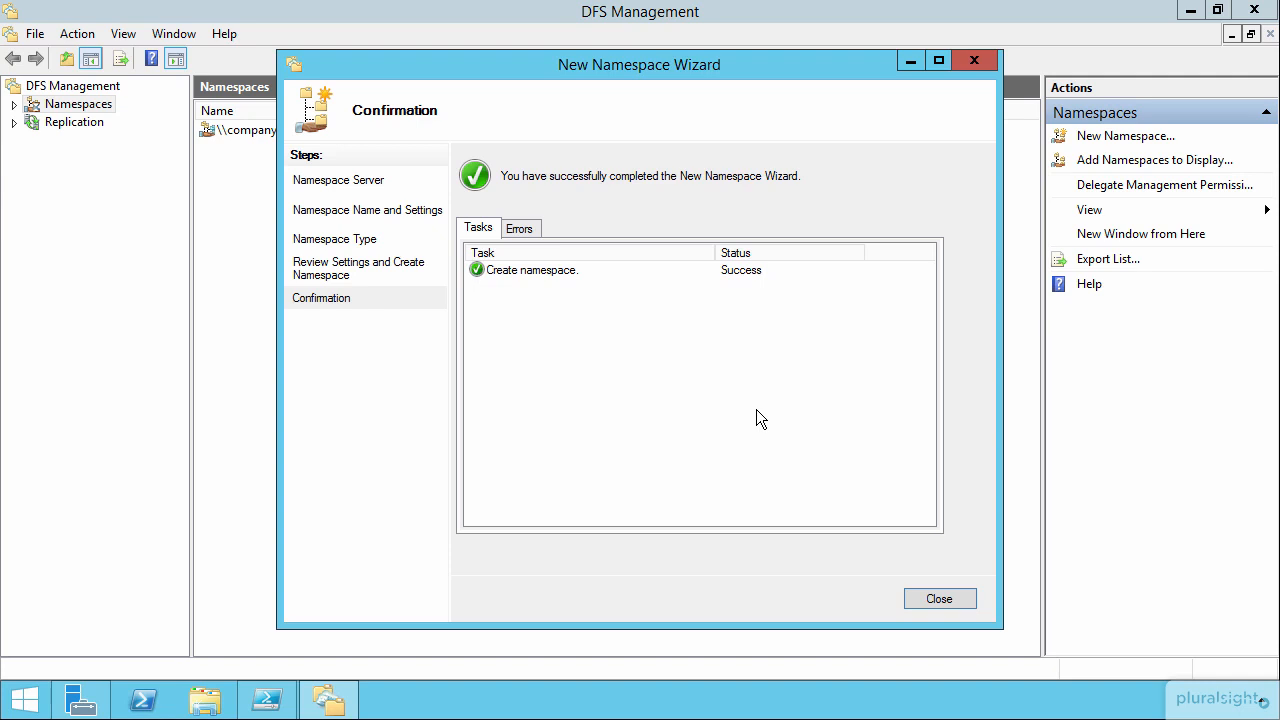
pyautogui.click(940, 600)
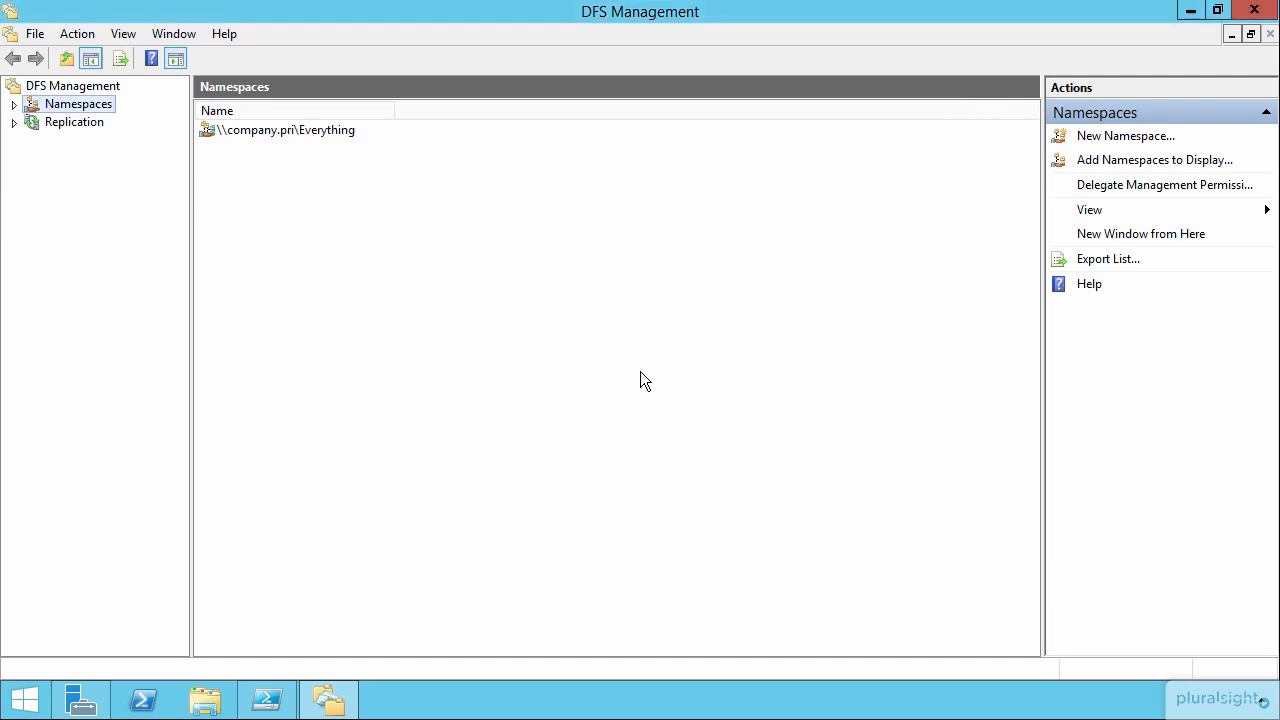
# Step: Add a CompanyShared folder to the \\company.pri\Everything namespace with the folder target \\FILE1\CompanyShared
pyautogui.rightClick(292, 131)
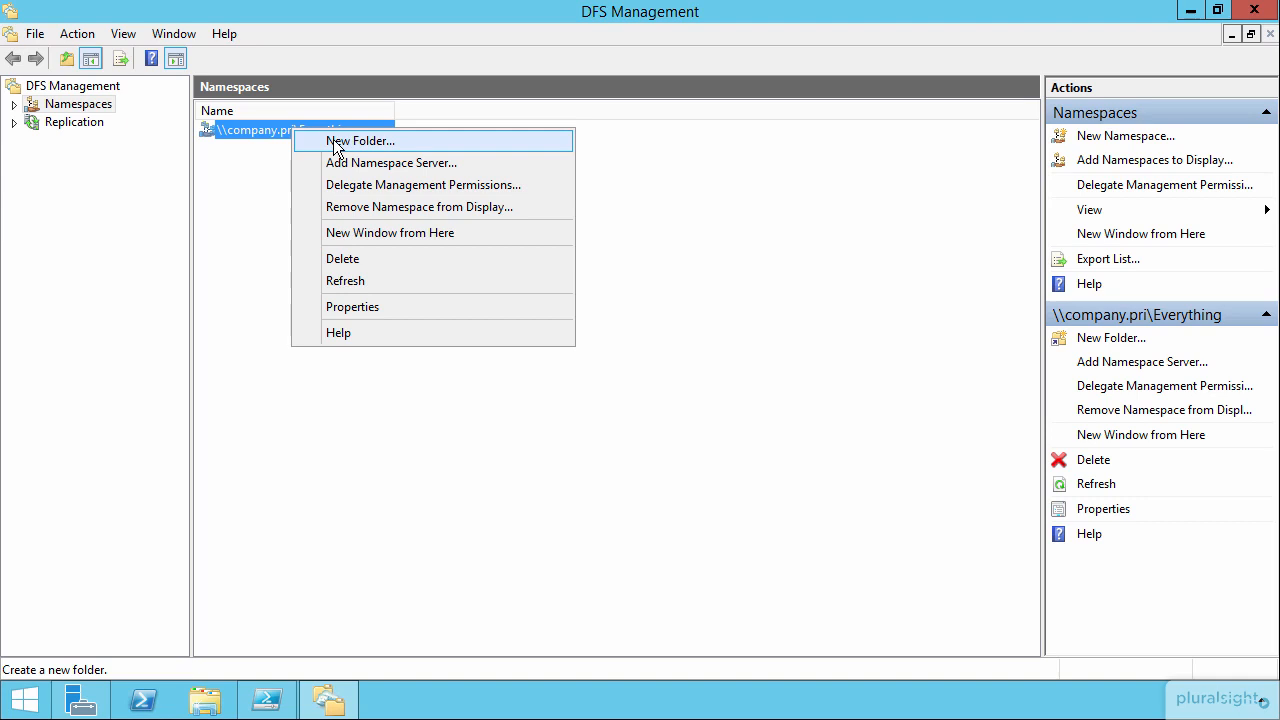
pyautogui.click(338, 142)
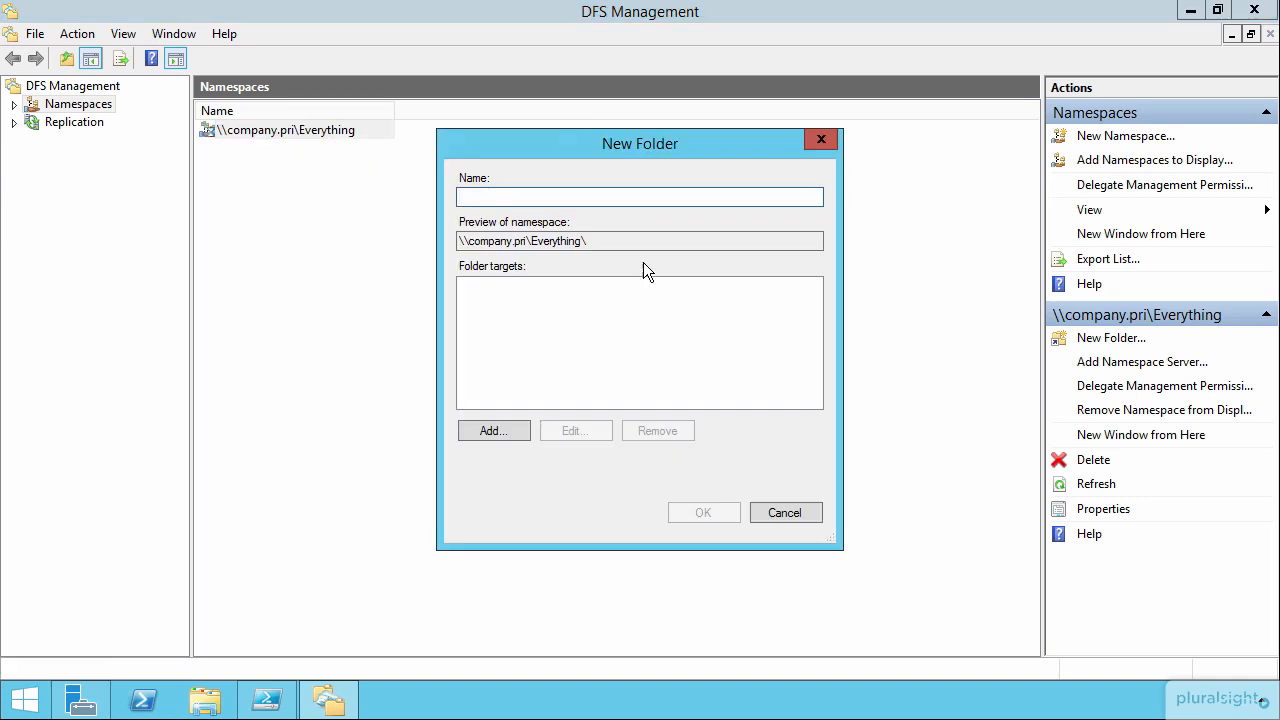
pyautogui.write('CompanyShared')
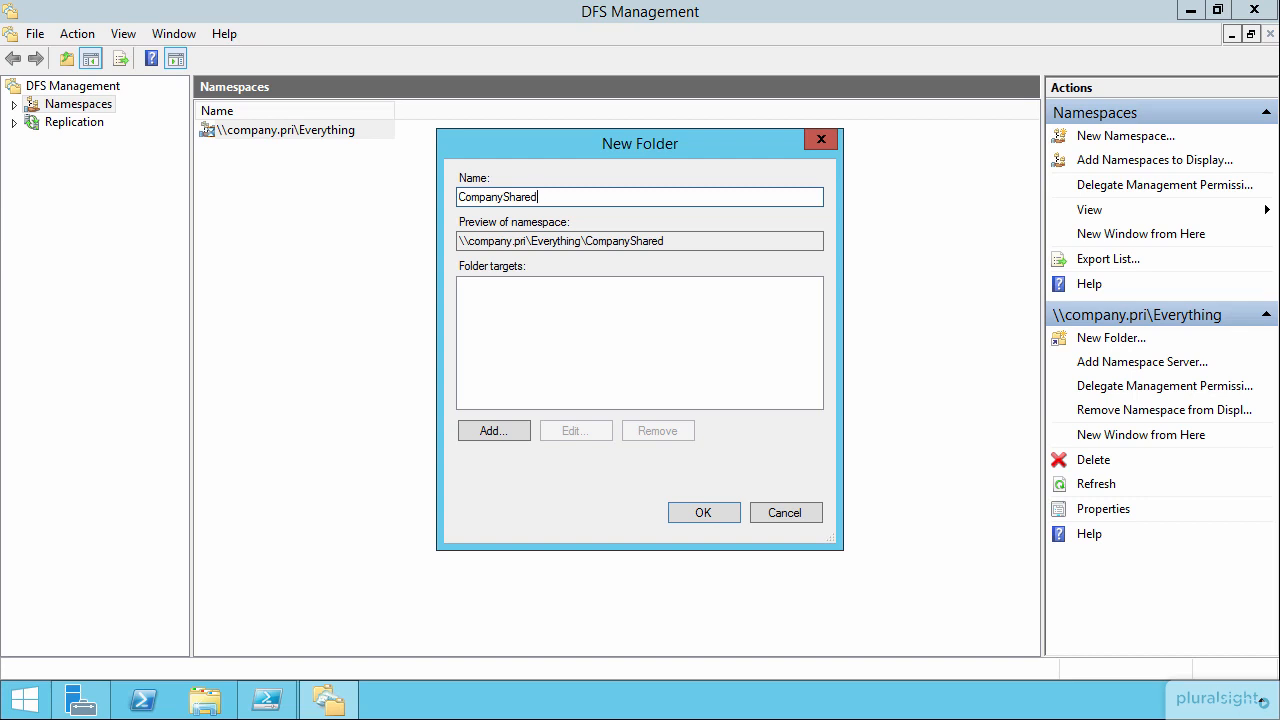
pyautogui.click(482, 446)
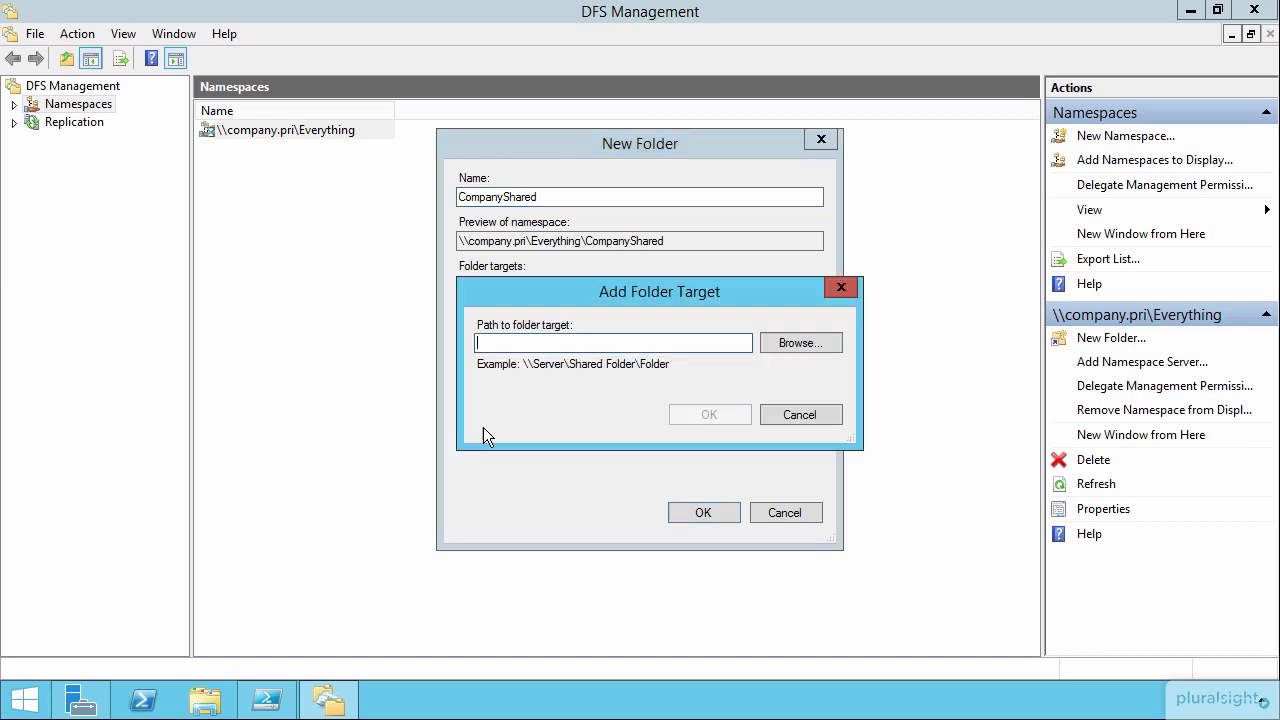
pyautogui.click(801, 343)
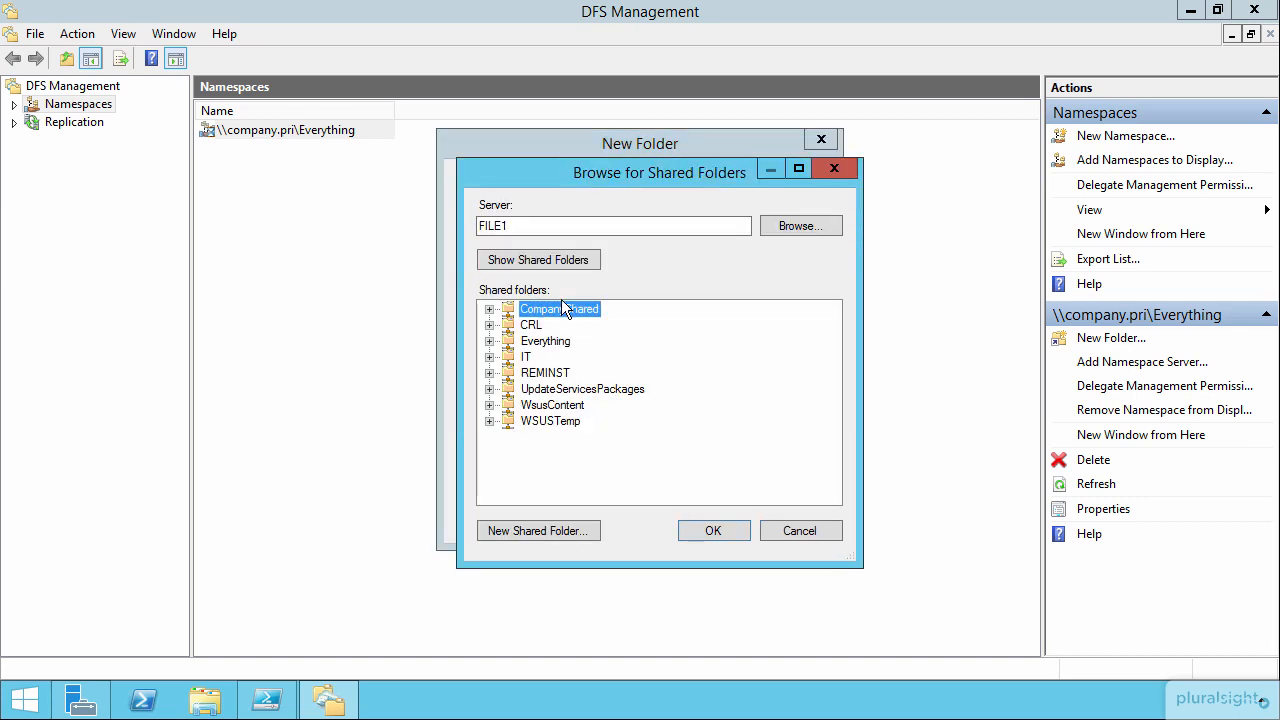
pyautogui.click(706, 538)
pyautogui.click(708, 416)
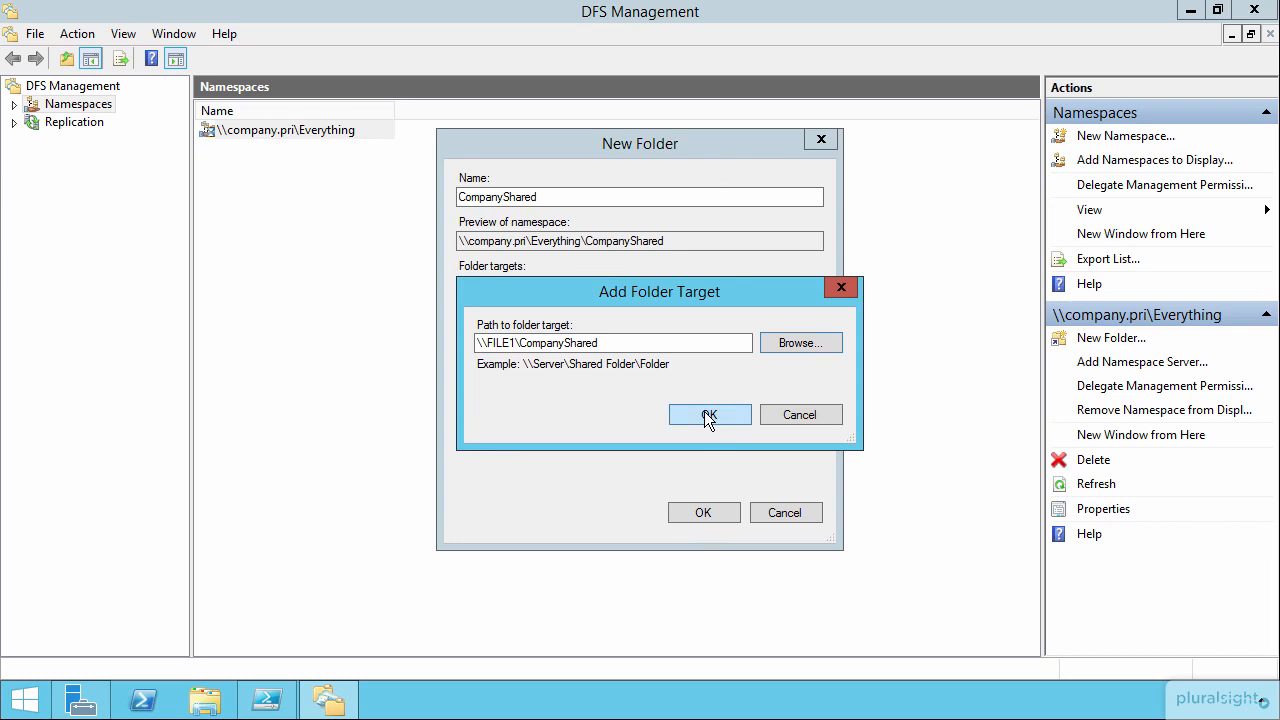
pyautogui.click(708, 520)
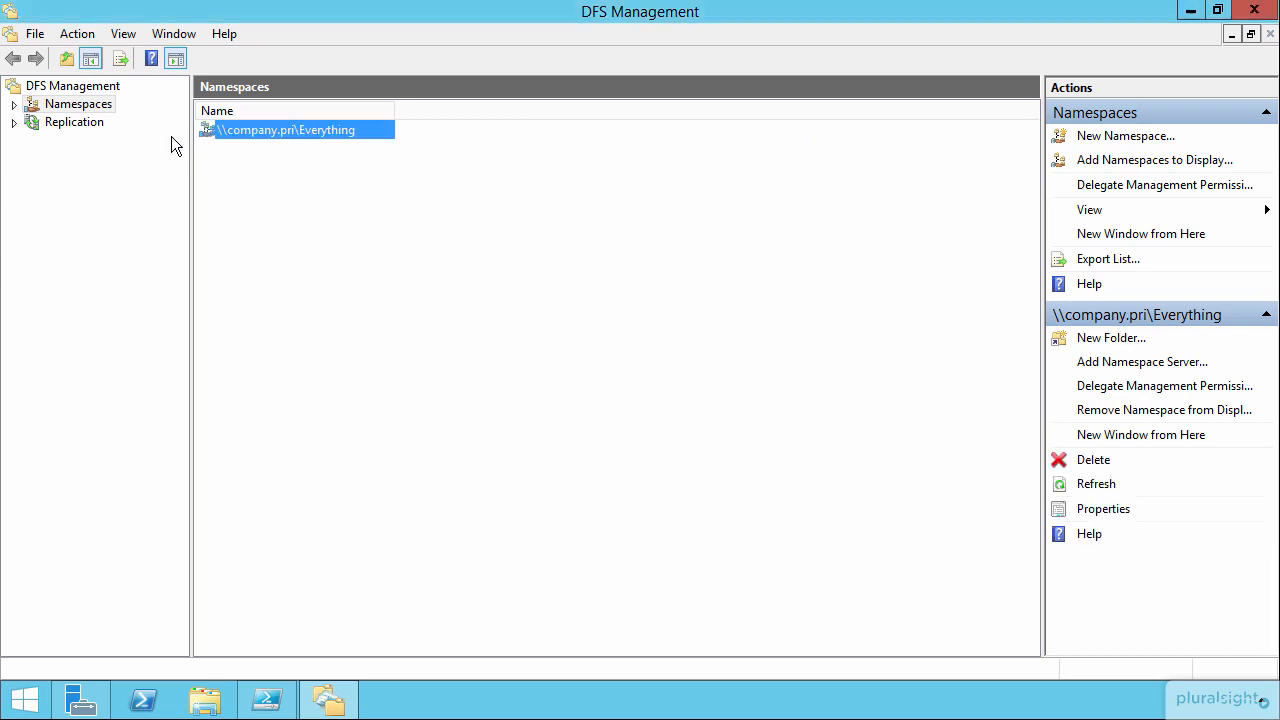
# Step: Expand the \\company.pri\Everything namespace to inspect its folders
pyautogui.click(14, 104)
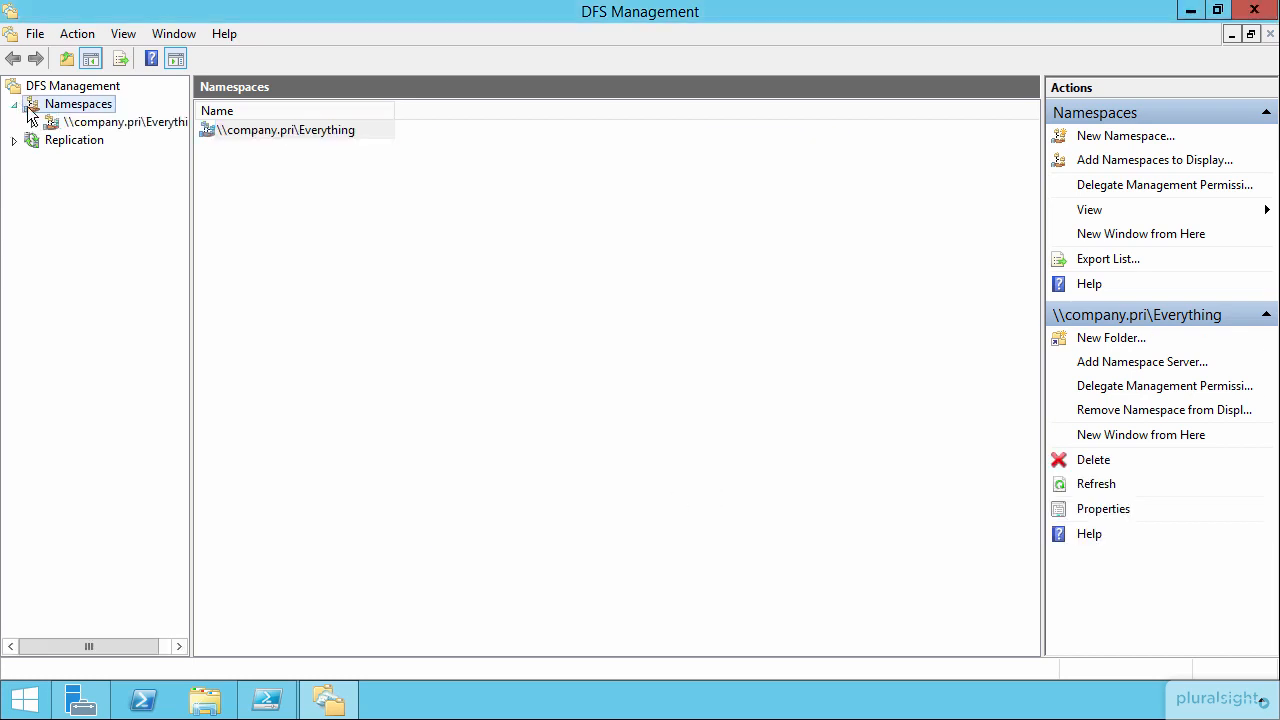
pyautogui.click(90, 124)
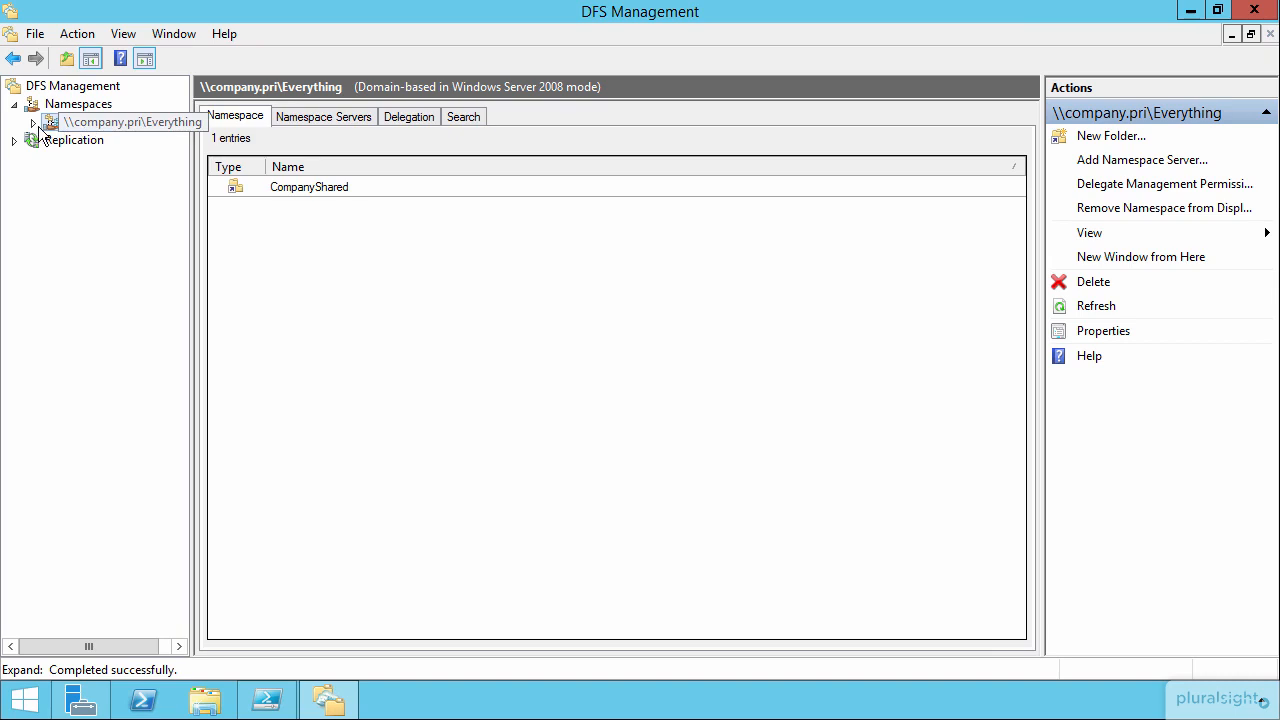
pyautogui.click(33, 122)
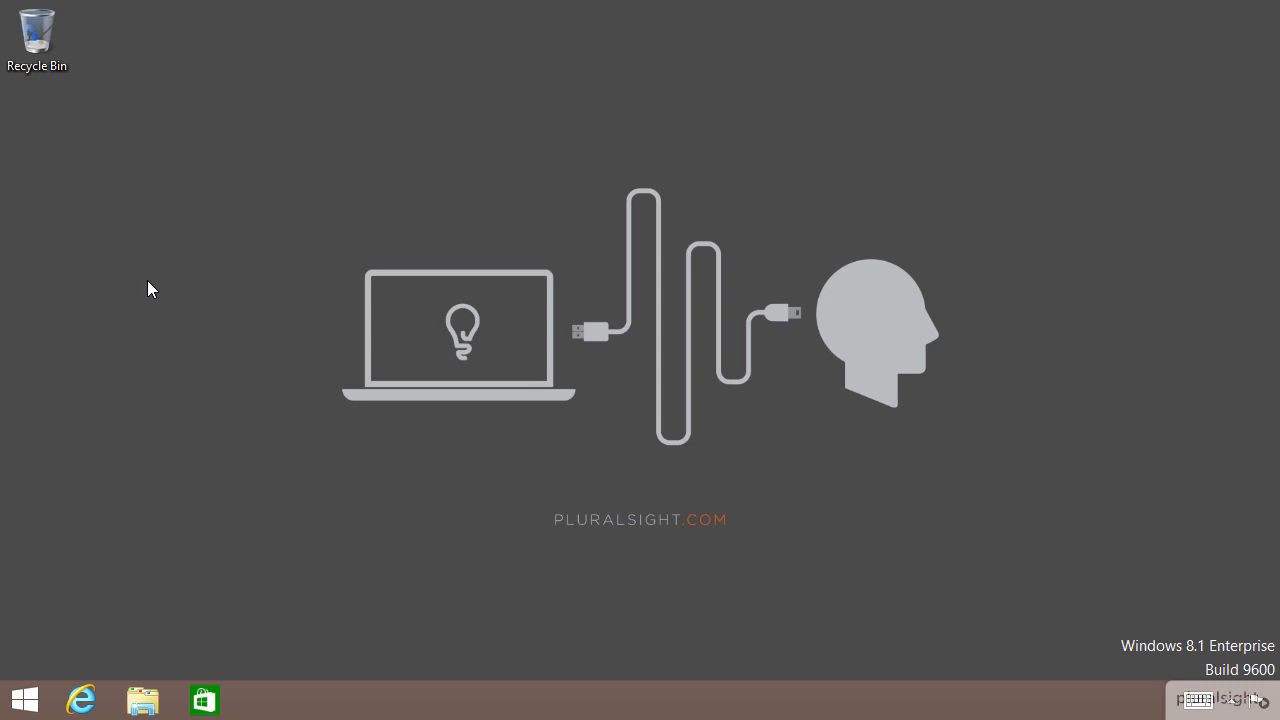
# Step: On the Windows 8.1 client, open \\company.pri\everything\ and browse through CompanyShared to the Articles folder
pyautogui.press('super+r')
pyautogui.write('\\\\file1')
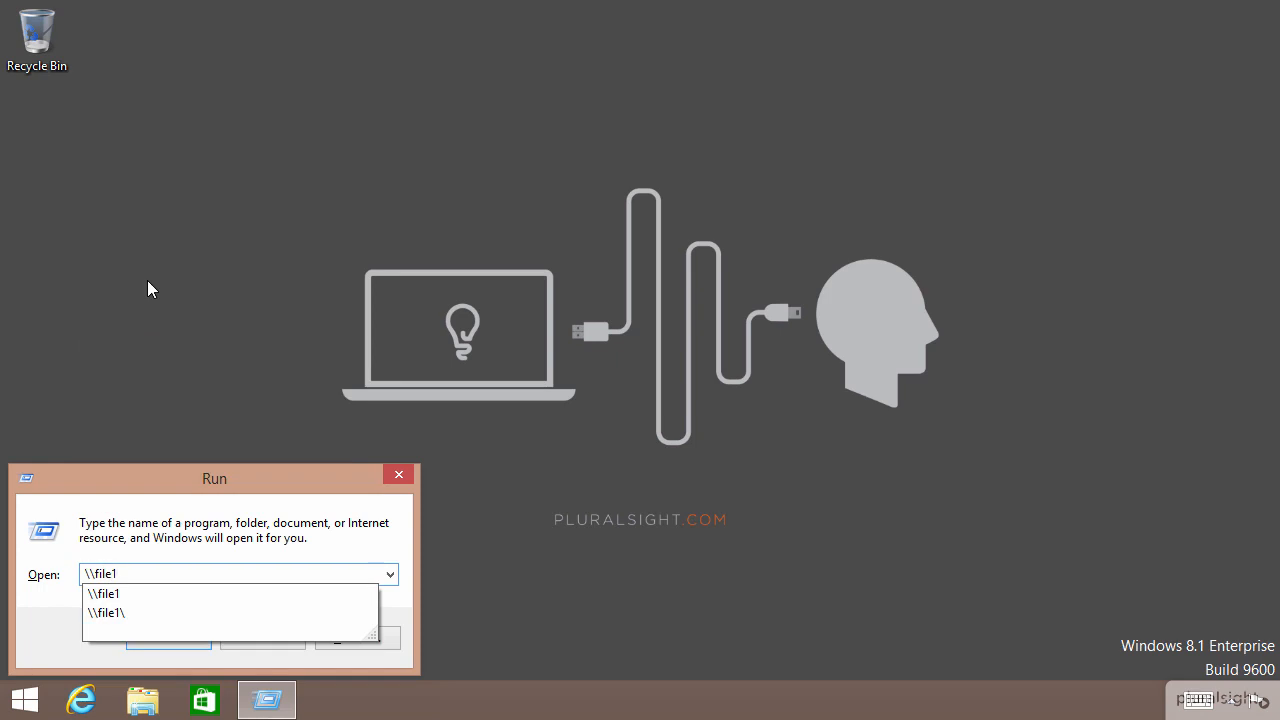
pyautogui.press('BackSpace')
pyautogui.press('BackSpace')
pyautogui.press('BackSpace')
pyautogui.press('BackSpace')
pyautogui.press('BackSpace')
pyautogui.write('comp')
pyautogui.press('Down')
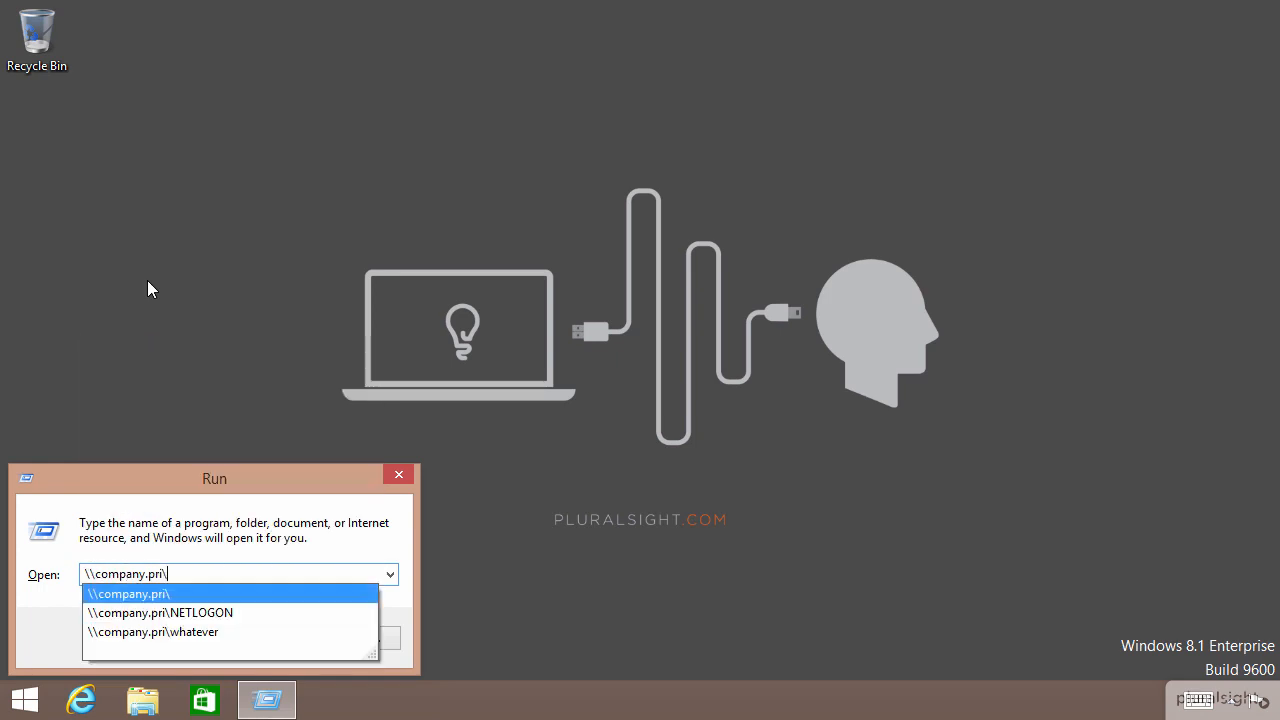
pyautogui.write('everything\\')
pyautogui.press('Return')
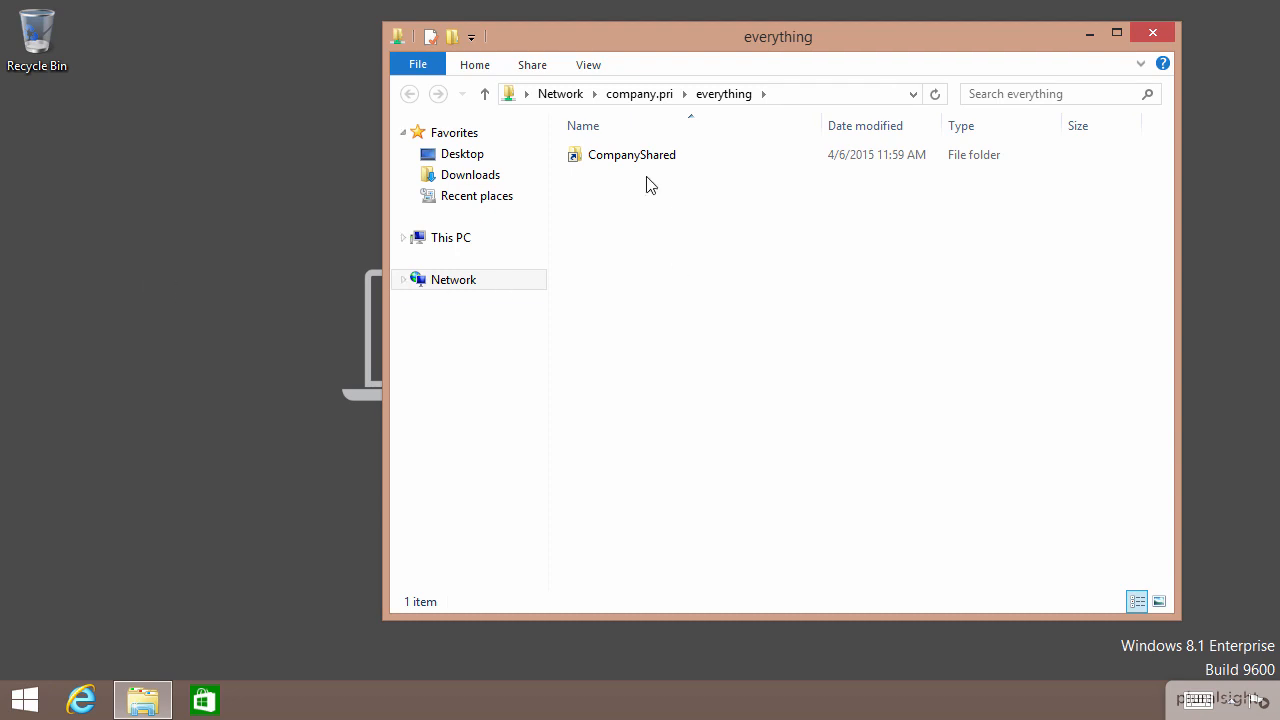
pyautogui.doubleClick(622, 157)
pyautogui.doubleClick(607, 157)
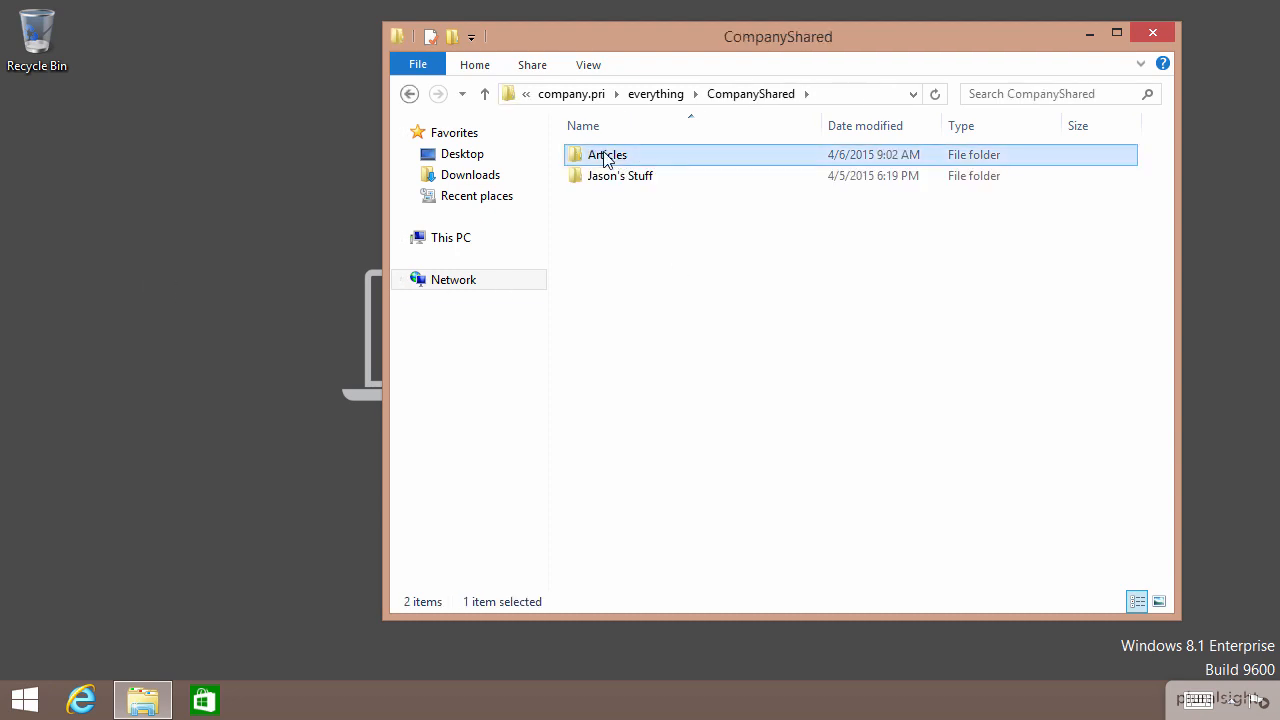